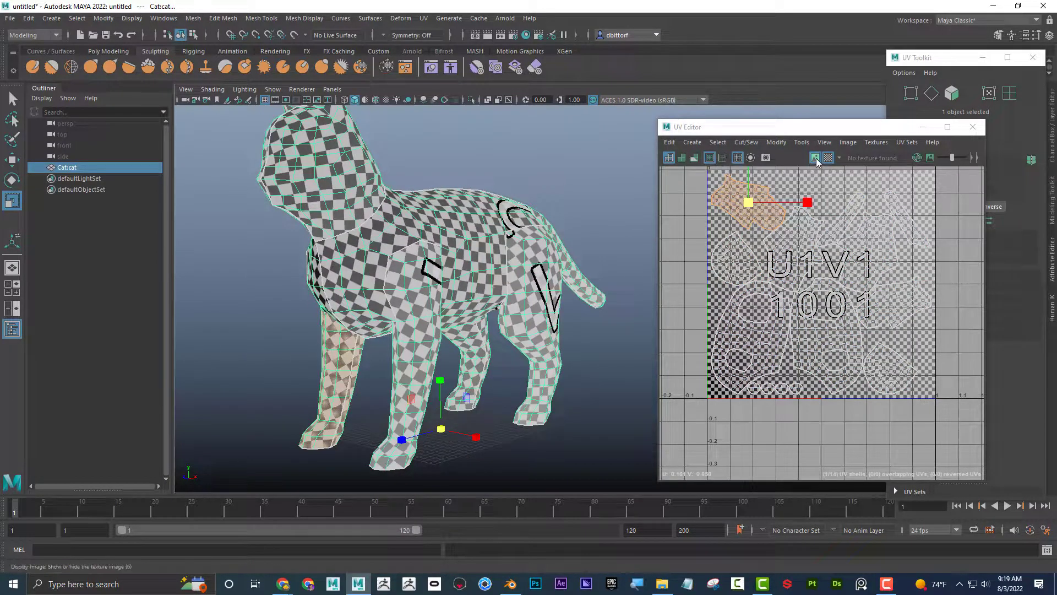
# - In Maya, hide the checker image, show shaded UV shells, undo a test flip, then switch to Blender
pyautogui.click(816, 158)
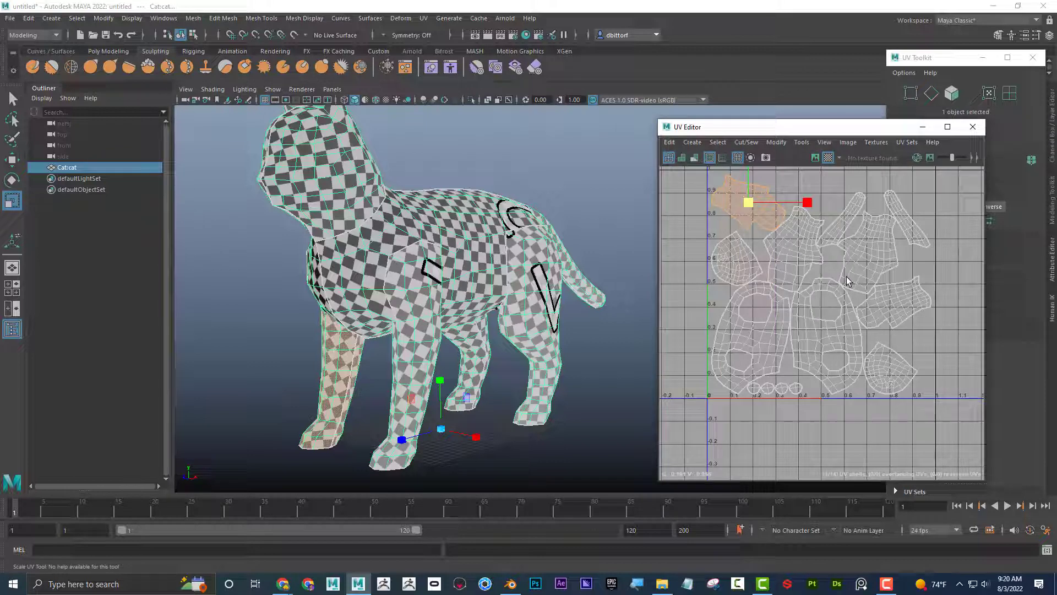
pyautogui.click(682, 159)
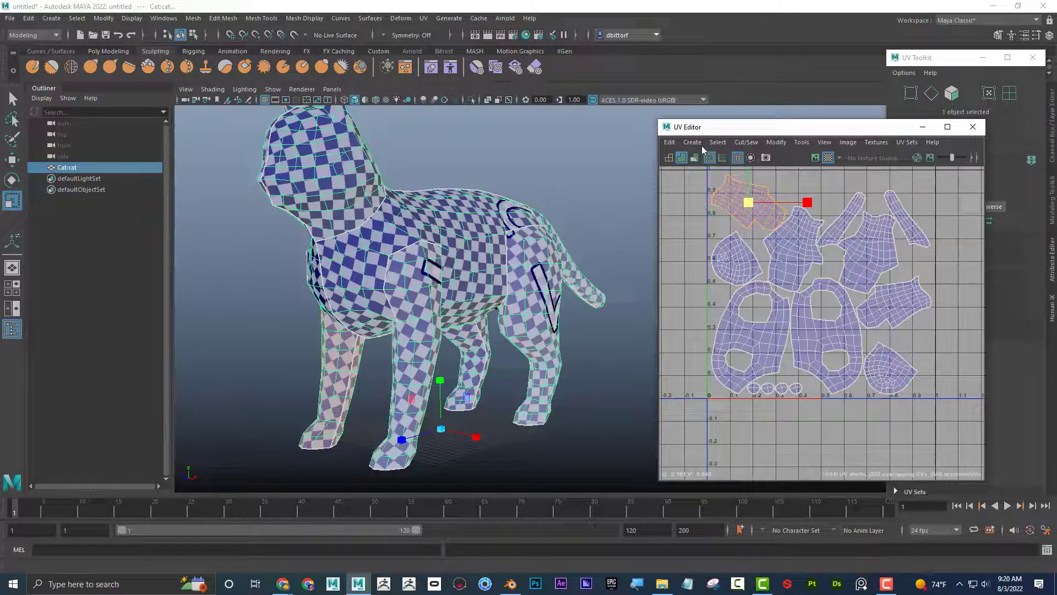
pyautogui.click(776, 142)
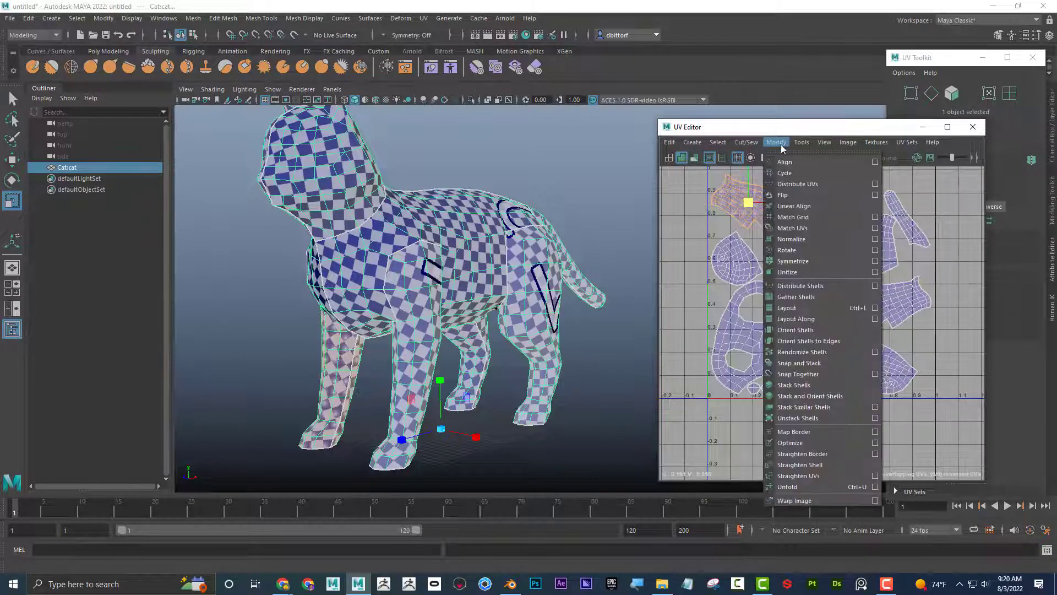
pyautogui.click(804, 195)
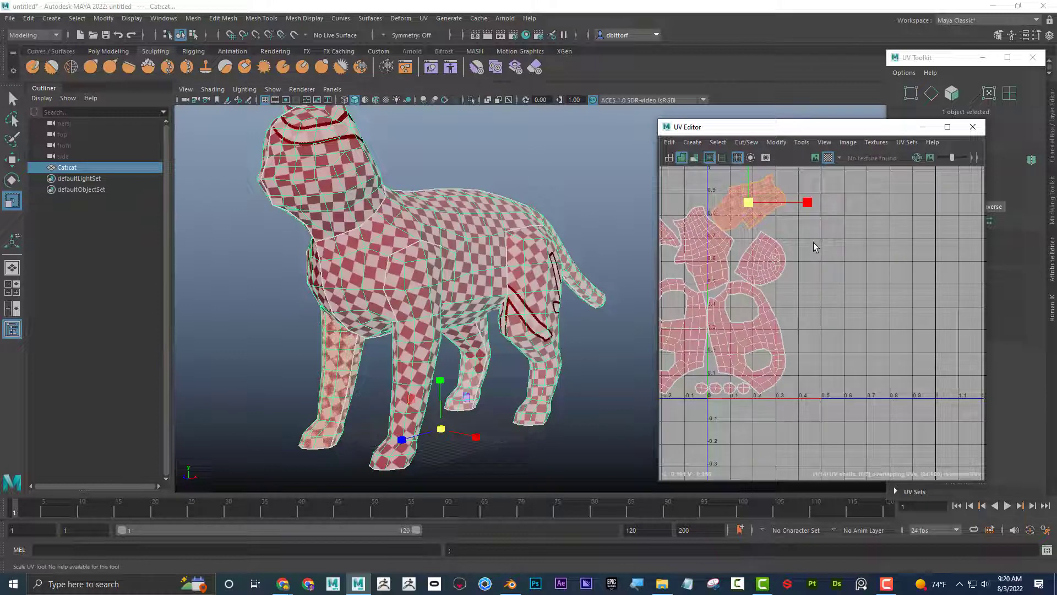
pyautogui.scroll(-3, 817, 246)
pyautogui.hotkey('ctrl', 'z')
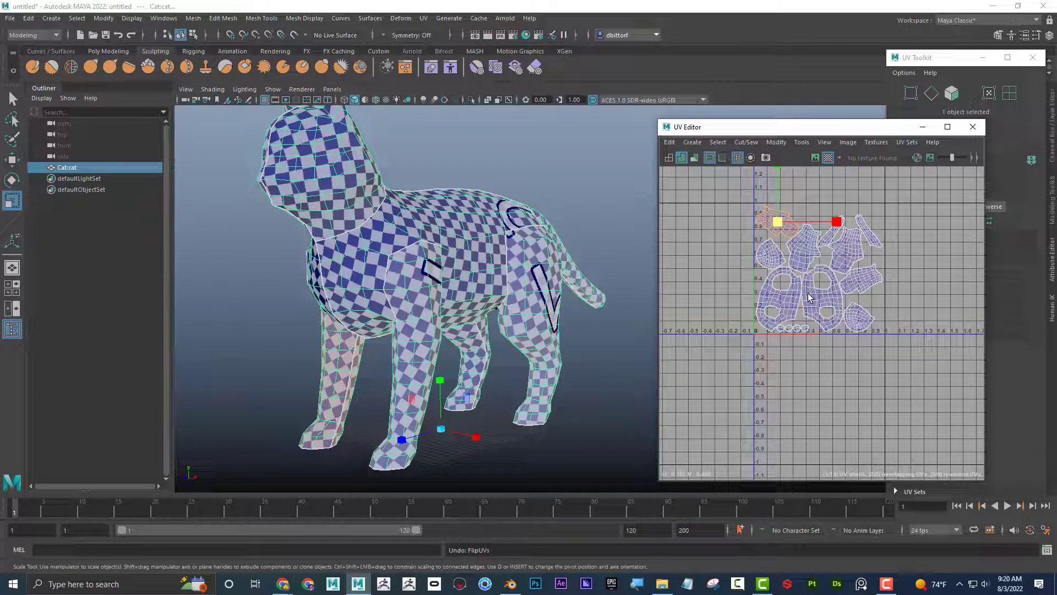
pyautogui.keyDown('alt'); pyautogui.moveTo(400, 347); pyautogui.dragTo(383, 324); pyautogui.keyUp('alt')
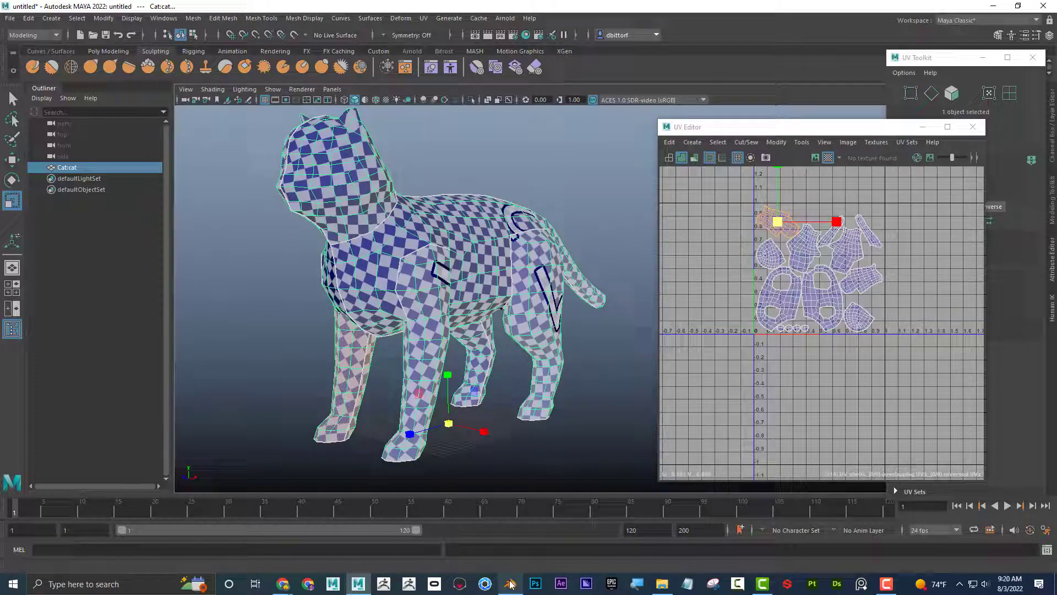
pyautogui.moveTo(510, 583)
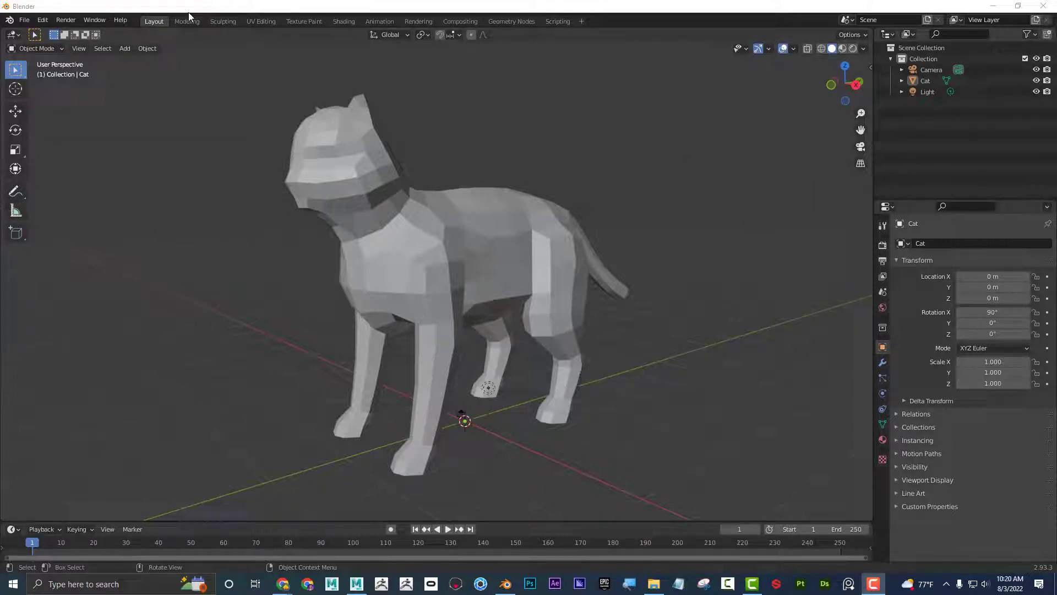
# - Switch to the UV Editing workspace and toggle the cat between Object and Edit Mode
pyautogui.moveTo(212, 142)
pyautogui.mouseDown(button='middle')
pyautogui.moveTo(229, 146)
pyautogui.moveTo(210, 141)
pyautogui.mouseUp(button='middle')
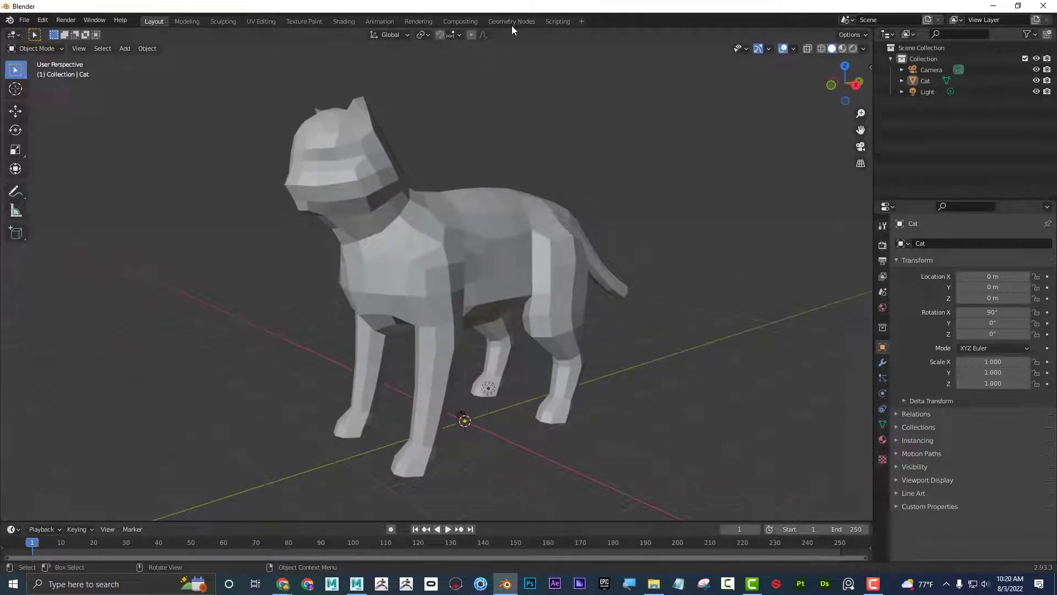
pyautogui.click(270, 22)
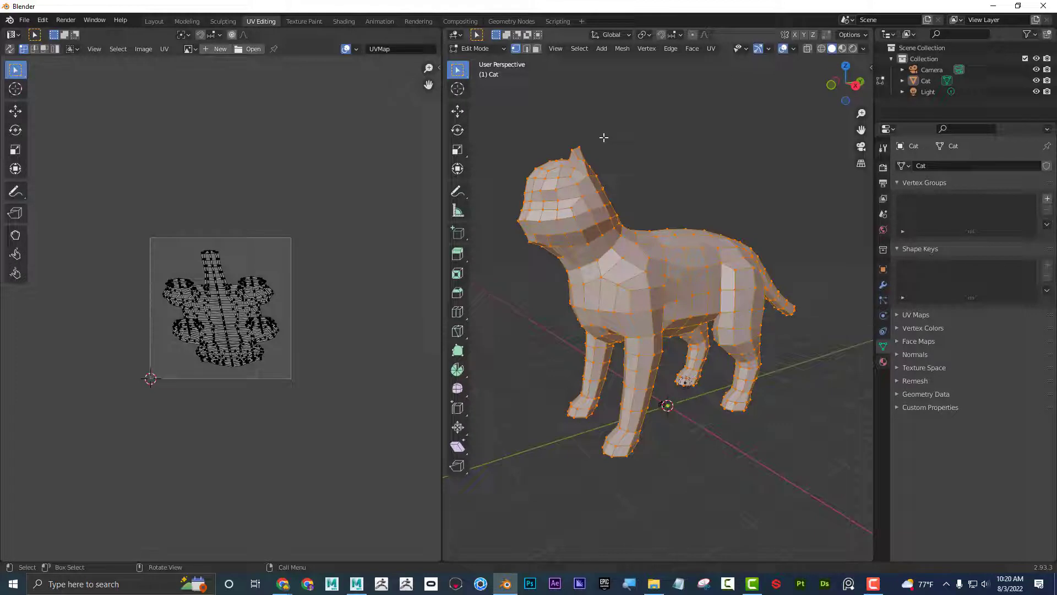
pyautogui.press('Tab')
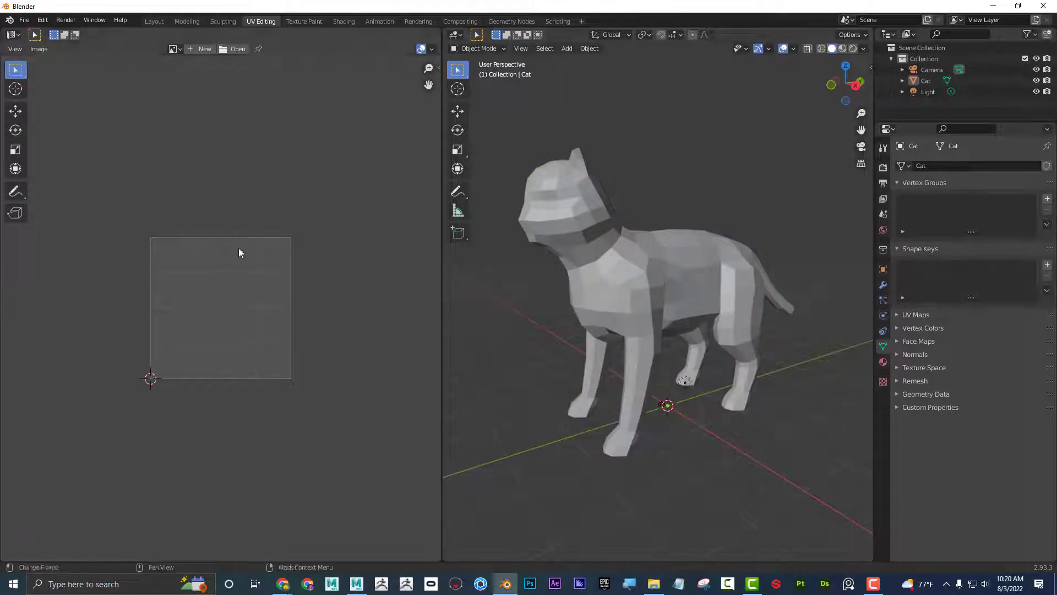
pyautogui.scroll(2, 239, 253)
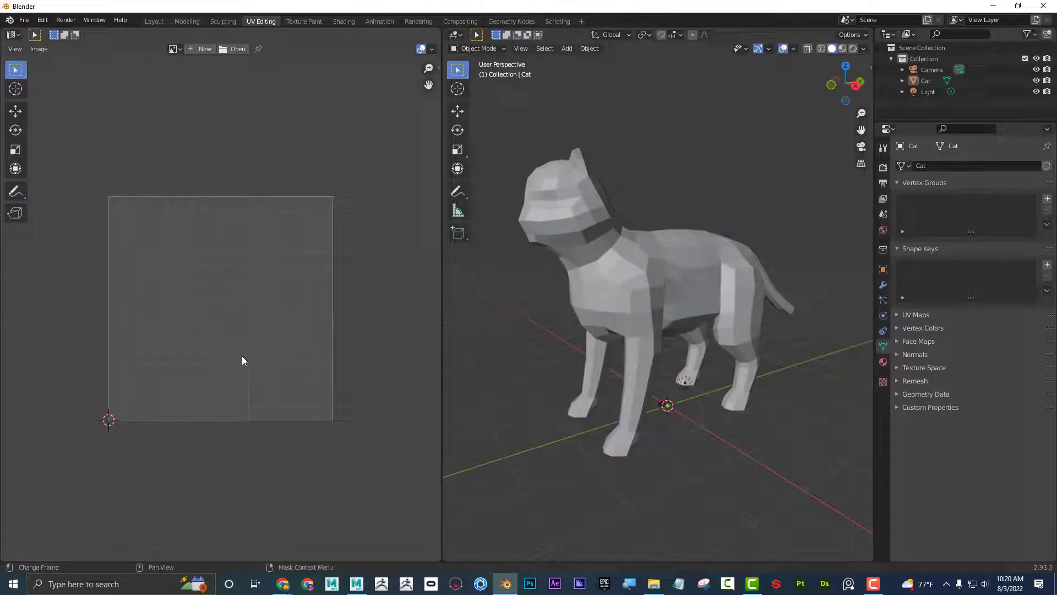
pyautogui.press('Tab')
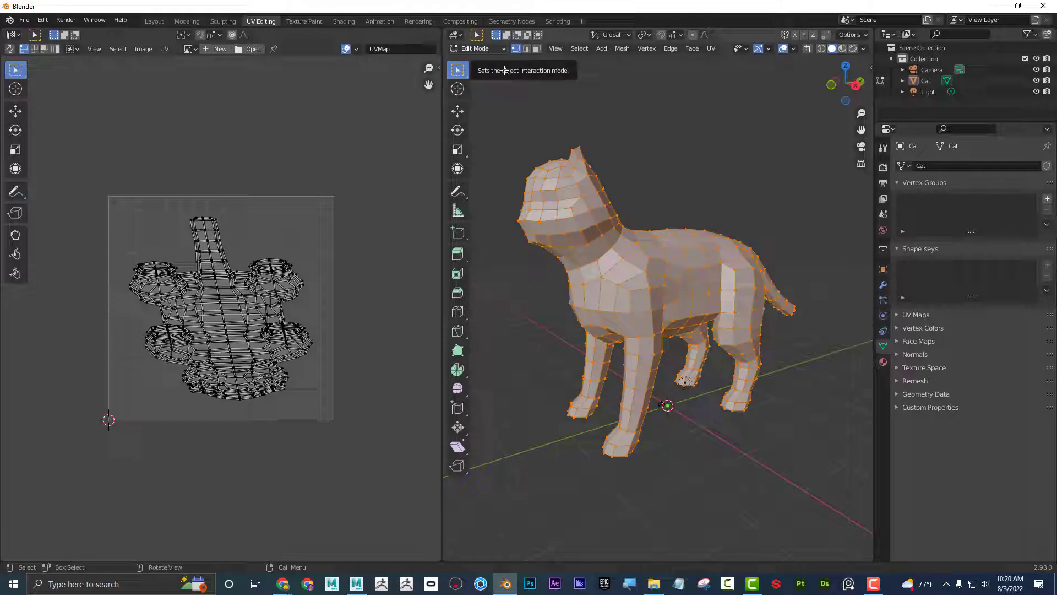
# - Select the Cat object and put its mesh into Edit Mode beside the UV editor
pyautogui.click(486, 48)
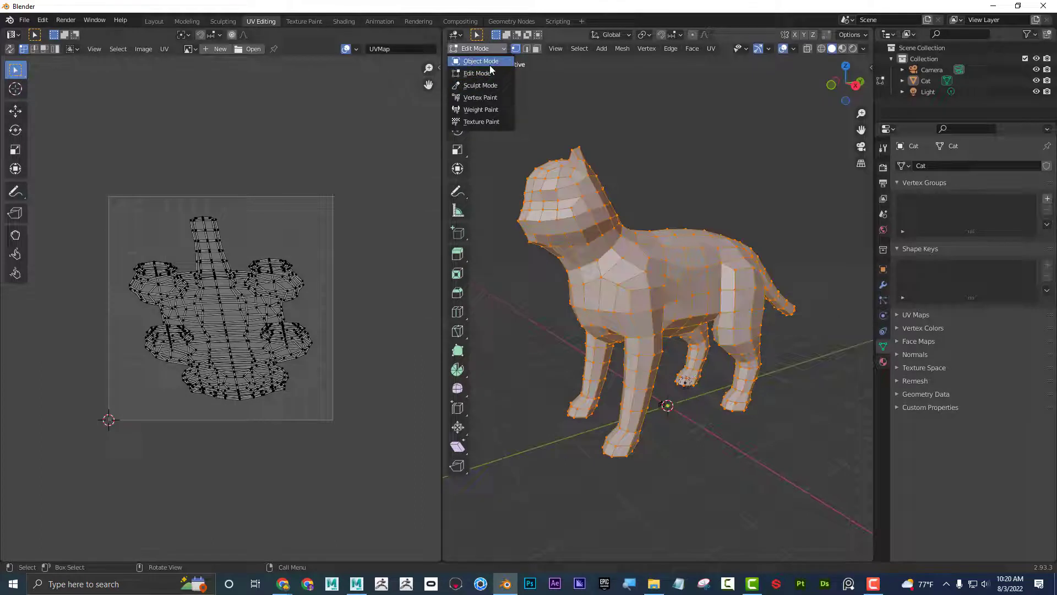
pyautogui.press('Tab')
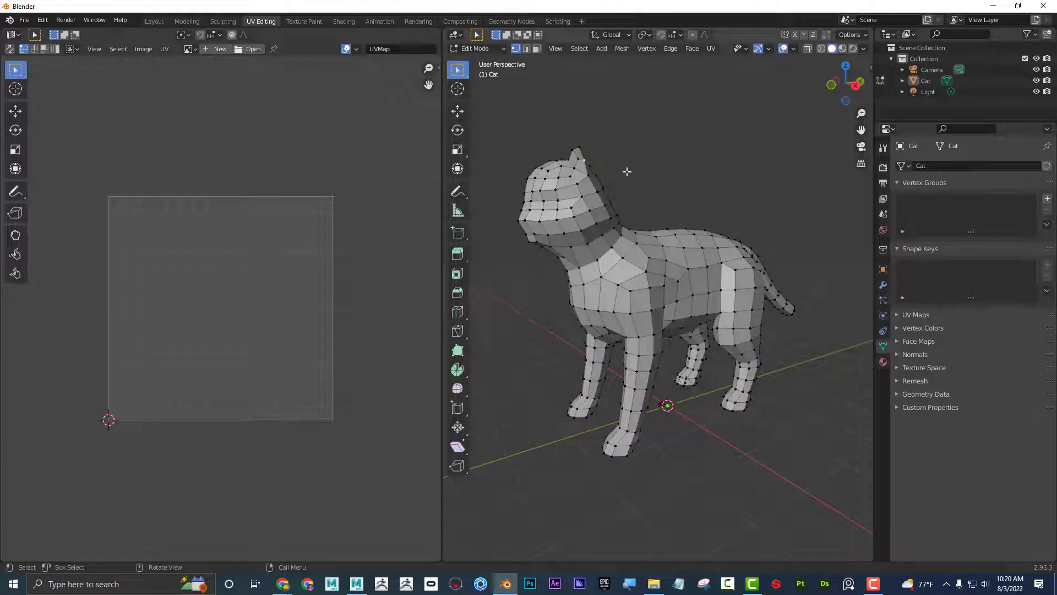
pyautogui.click(578, 179)
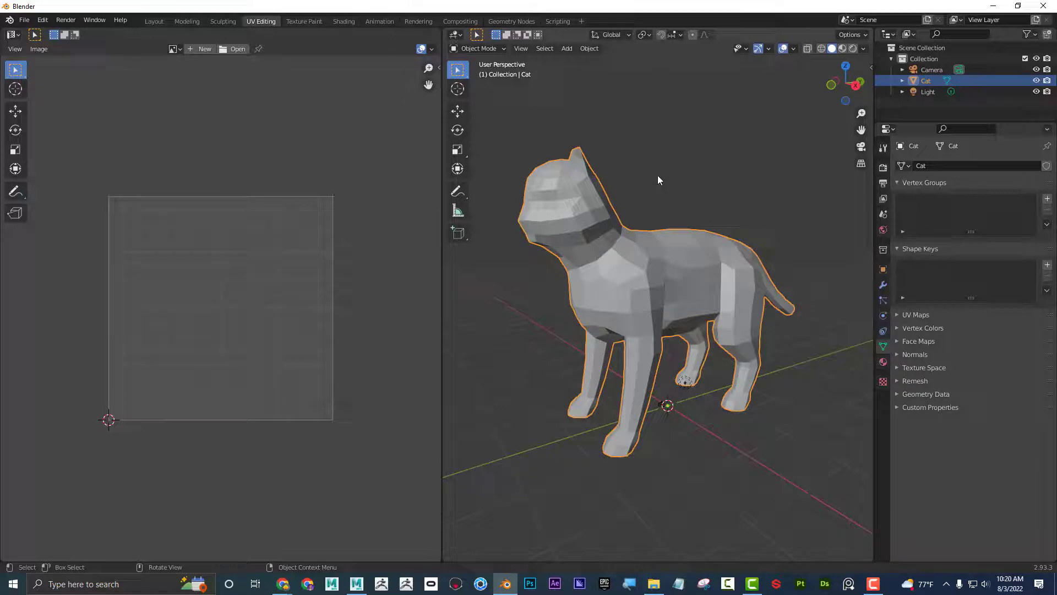
pyautogui.press('Tab')
pyautogui.press('Tab')
pyautogui.press('Tab')
pyautogui.press('Tab')
pyautogui.press('Tab')
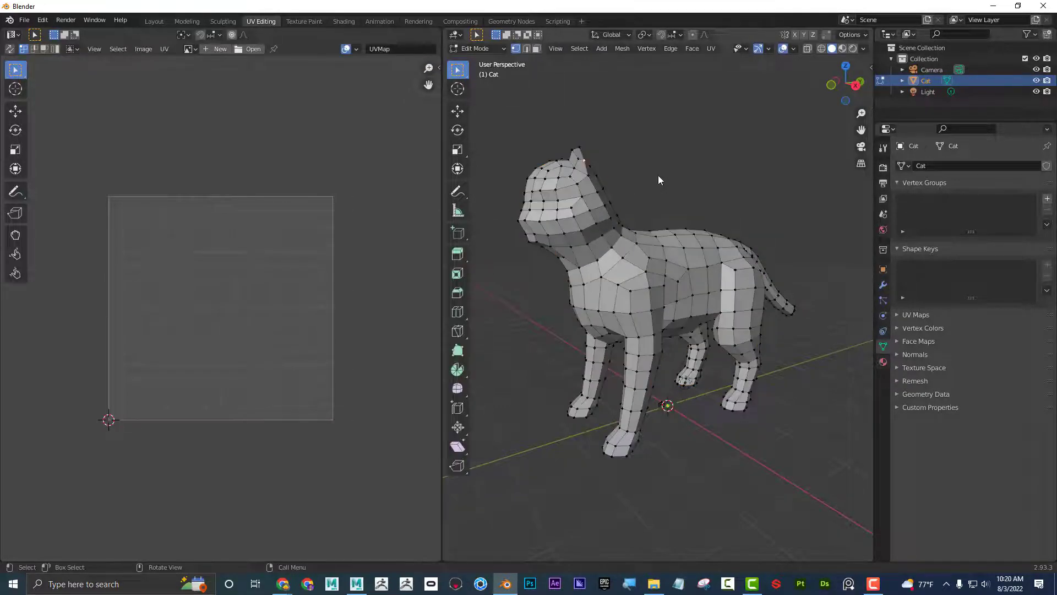
pyautogui.press('Tab')
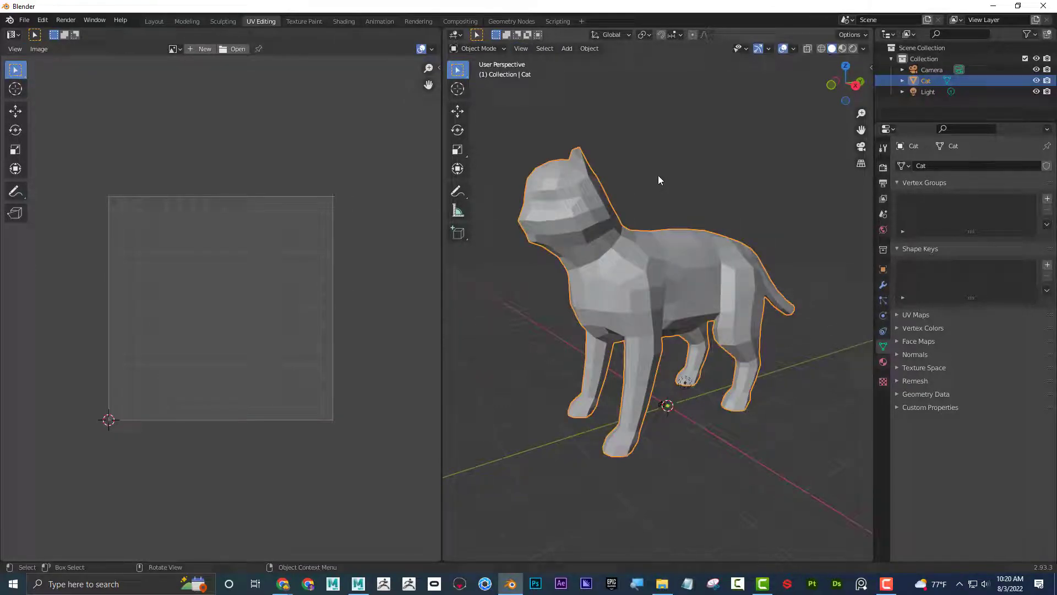
pyautogui.press('Tab')
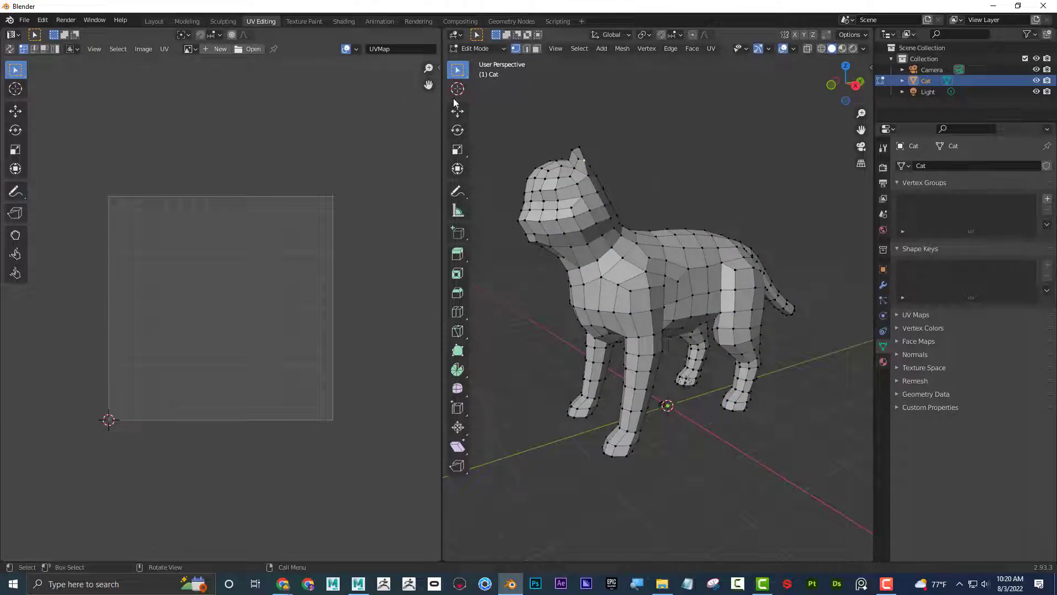
pyautogui.moveTo(580, 312); pyautogui.dragTo(586, 314, button='middle')
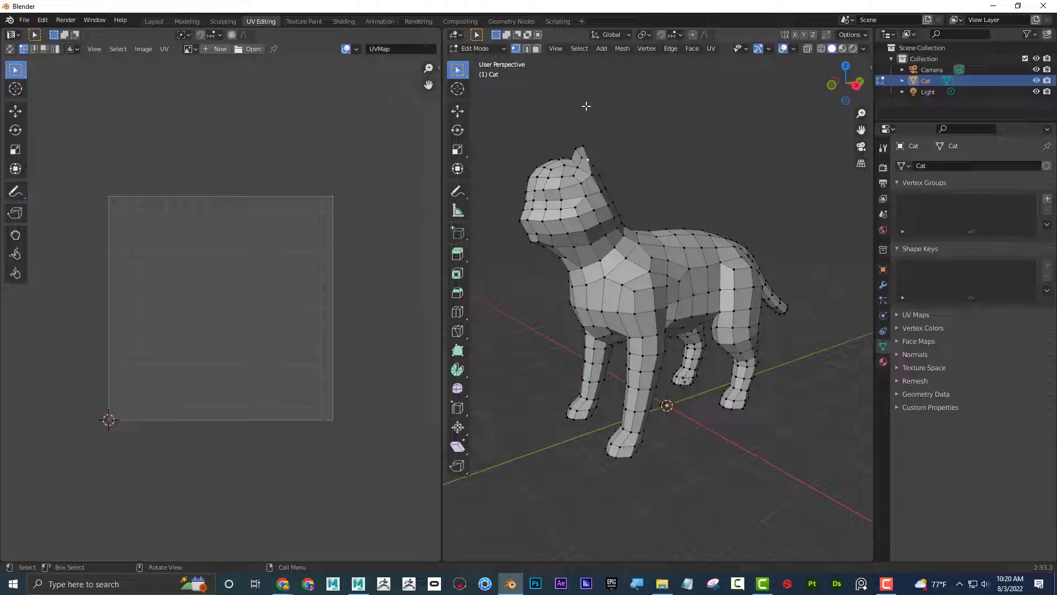
pyautogui.moveTo(612, 98); pyautogui.dragTo(538, 172, button='middle')
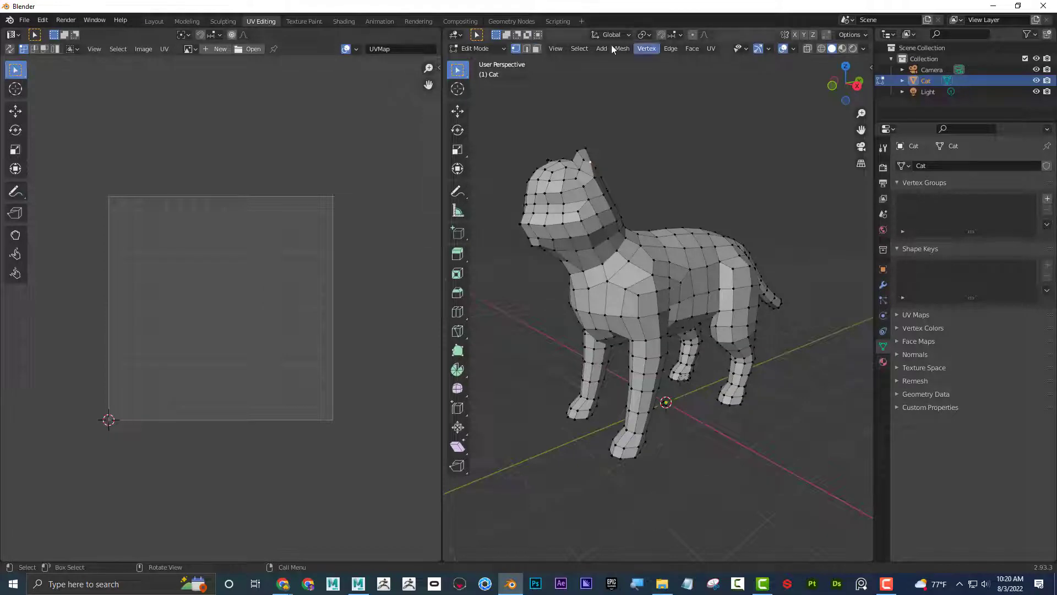
# - Add Mark Seam and Unwrap from the UV menu to Quick Favorites
pyautogui.click(711, 50)
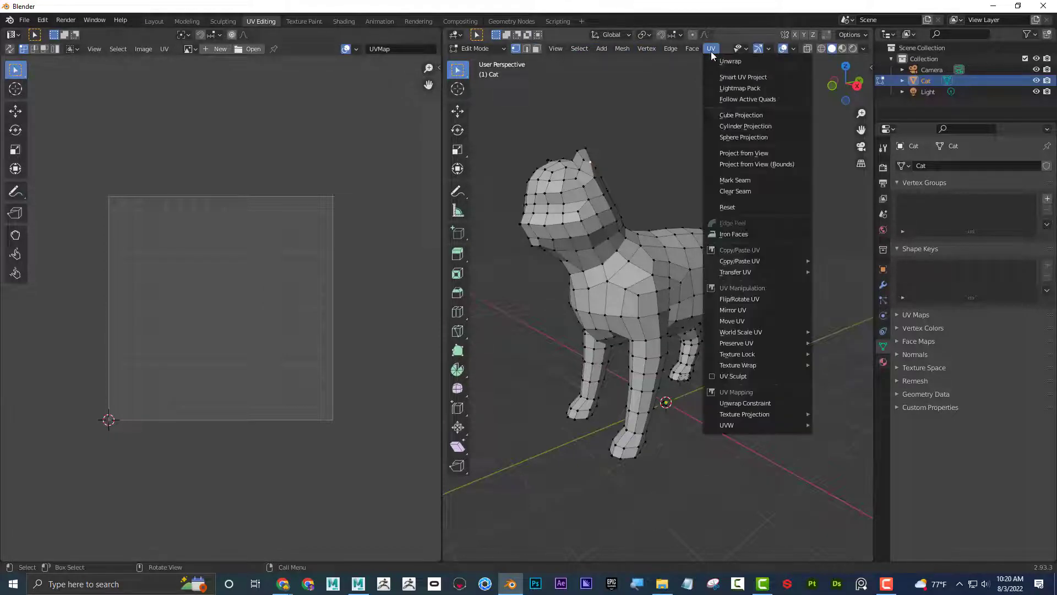
pyautogui.rightClick(751, 183)
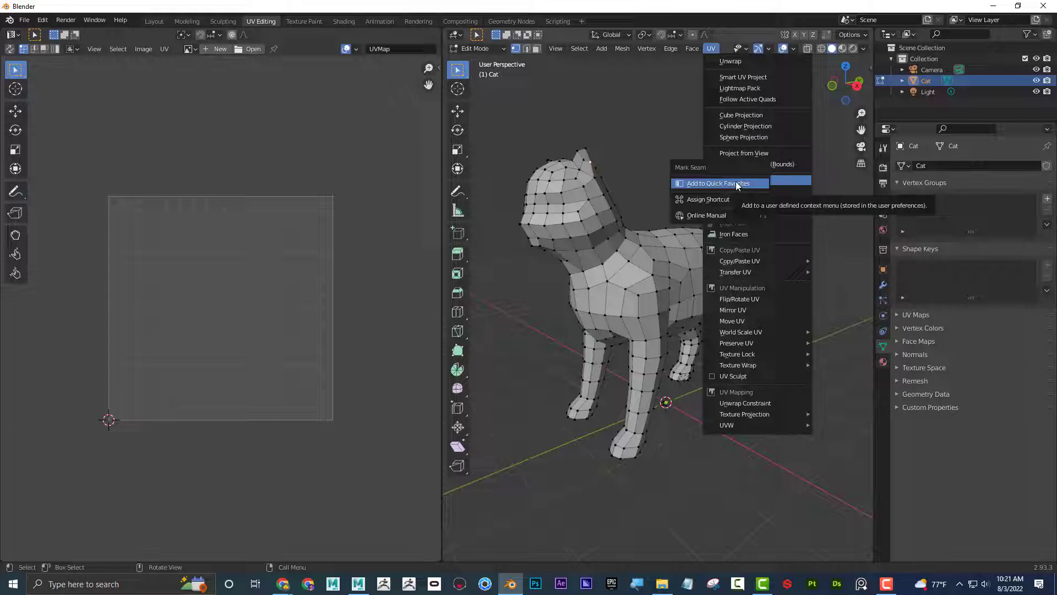
pyautogui.rightClick(742, 64)
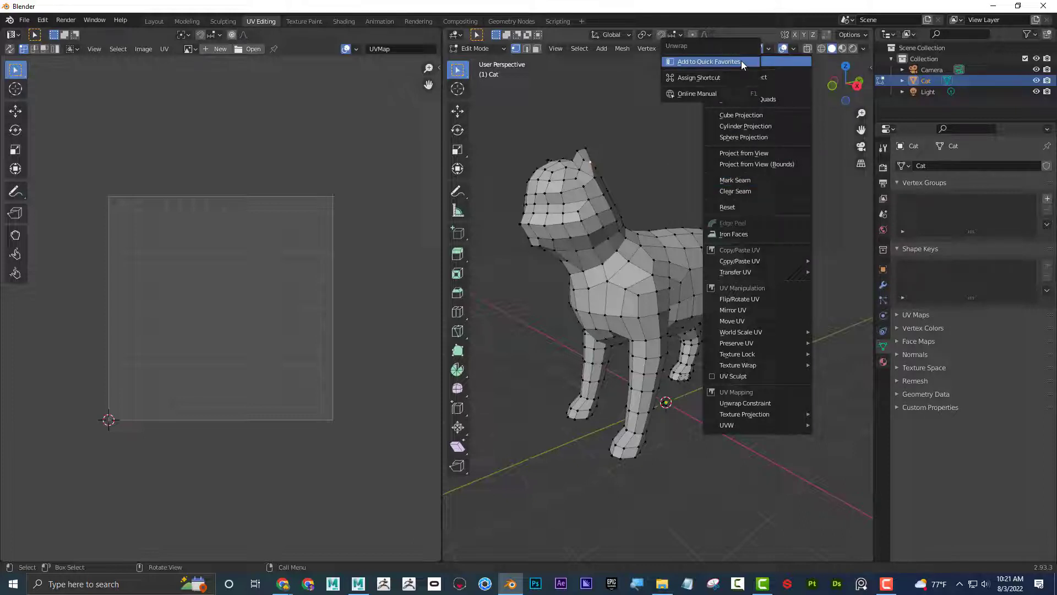
# - Add Select Mirror from the Select menu to Quick Favorites and check the Q menu
pyautogui.click(622, 49)
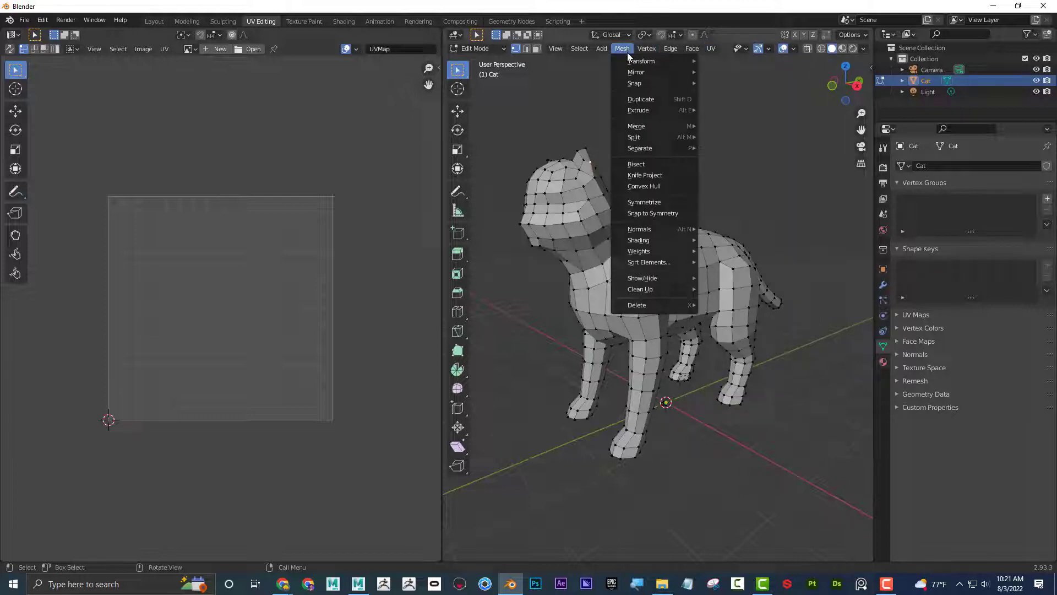
pyautogui.click(580, 48)
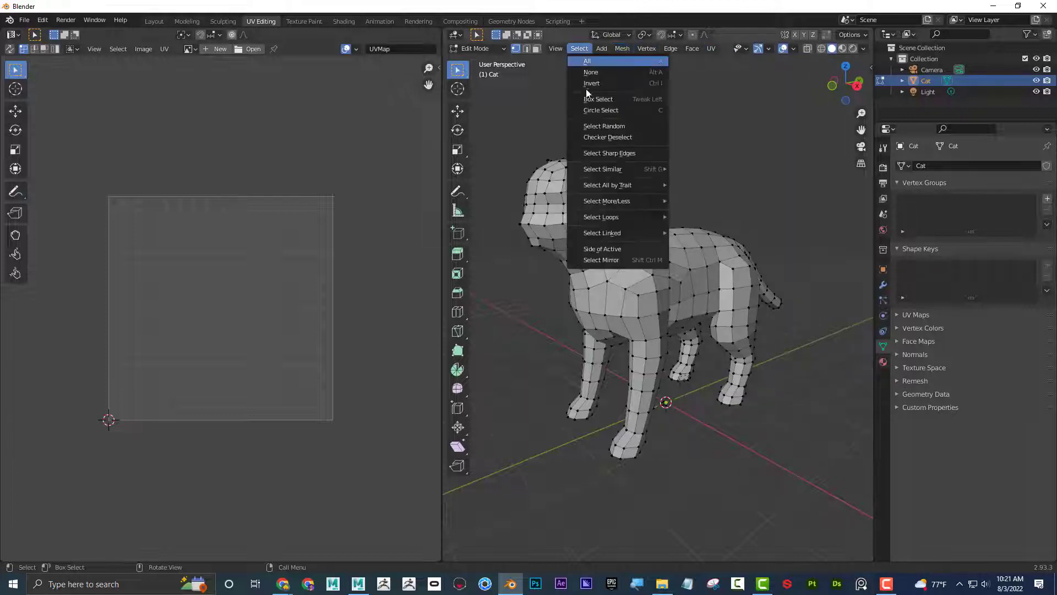
pyautogui.rightClick(610, 260)
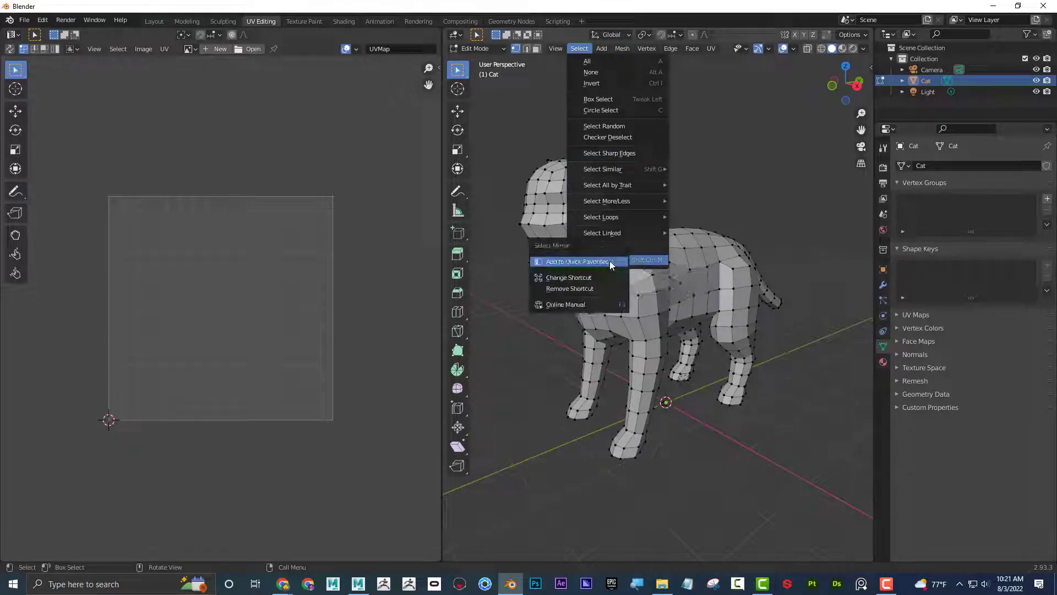
pyautogui.press('Escape')
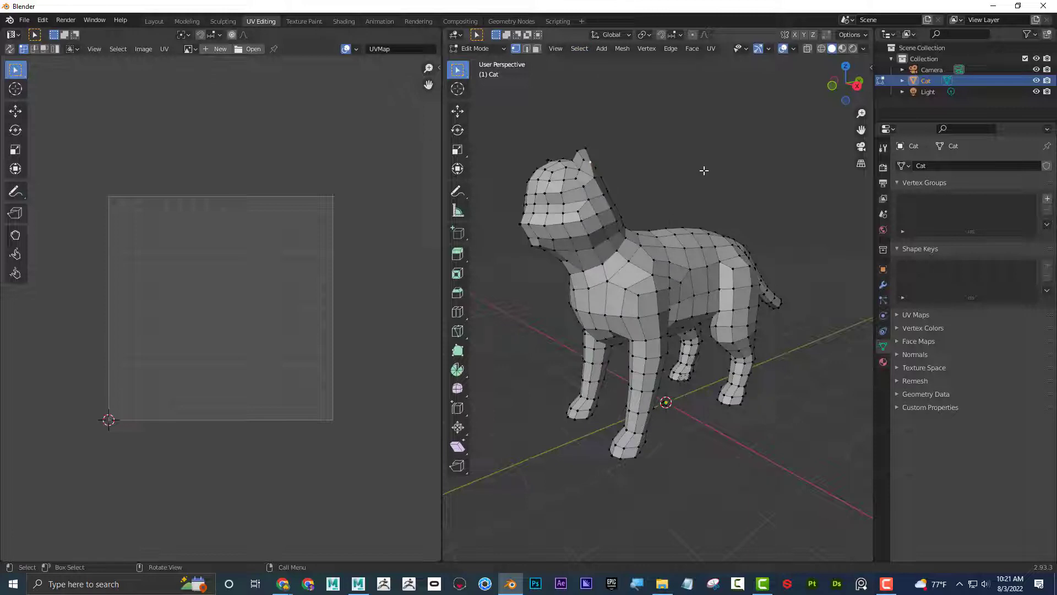
pyautogui.press('q')
# - Switch to edge select and mark the cat's midline edge loop as a seam
pyautogui.press('2')
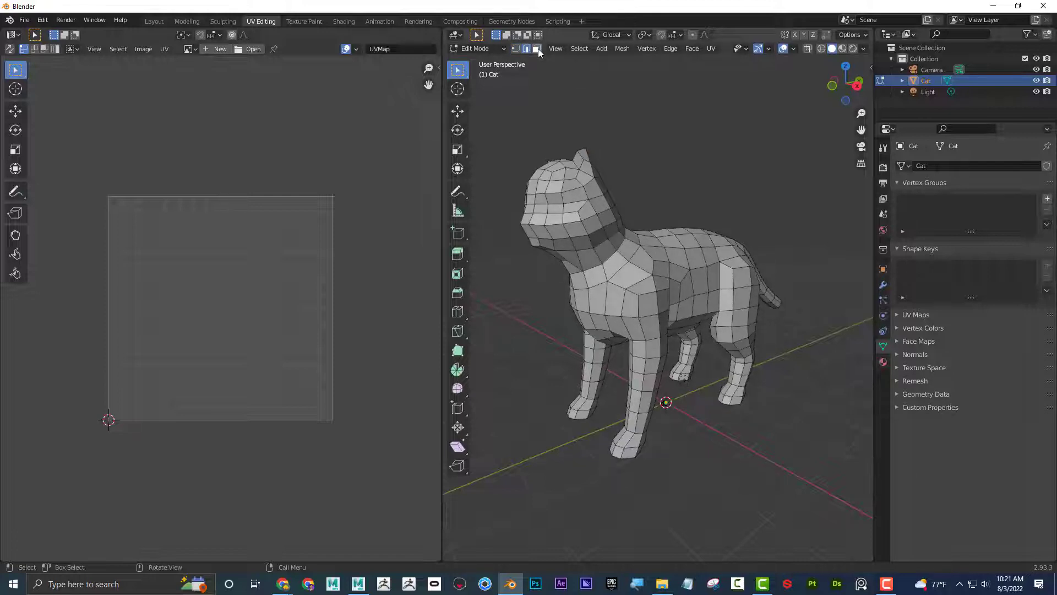
pyautogui.moveTo(650, 159); pyautogui.dragTo(636, 193, button='middle')
pyautogui.press('alt')
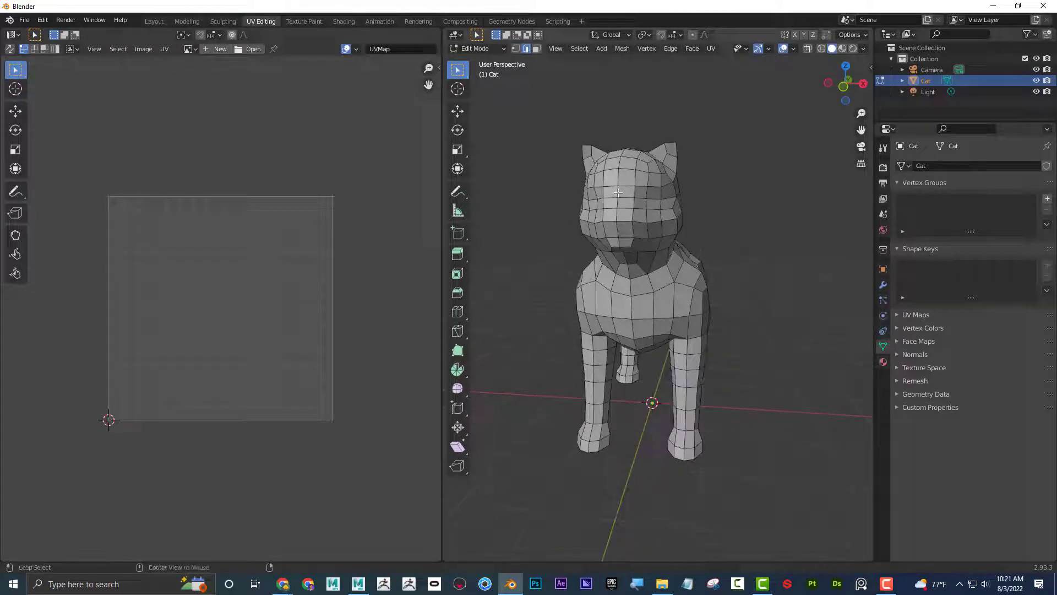
pyautogui.keyDown('alt'); pyautogui.click(617, 192); pyautogui.keyUp('alt')
pyautogui.moveTo(774, 200); pyautogui.dragTo(719, 202, button='middle')
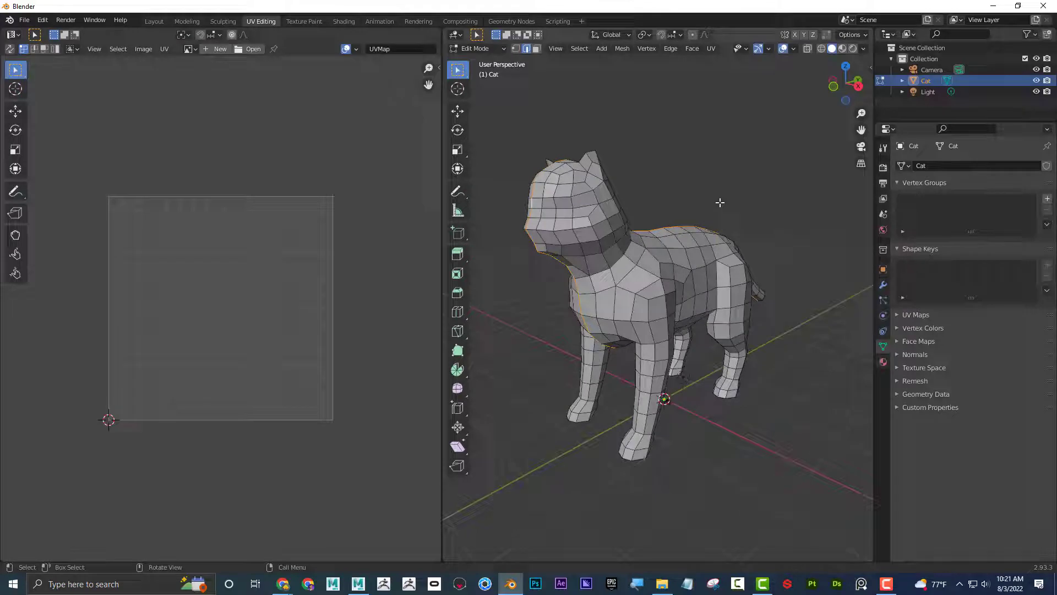
pyautogui.press('q')
pyautogui.click(713, 200)
pyautogui.moveTo(653, 143); pyautogui.dragTo(642, 262, button='middle')
pyautogui.hotkey('alt', 'a')
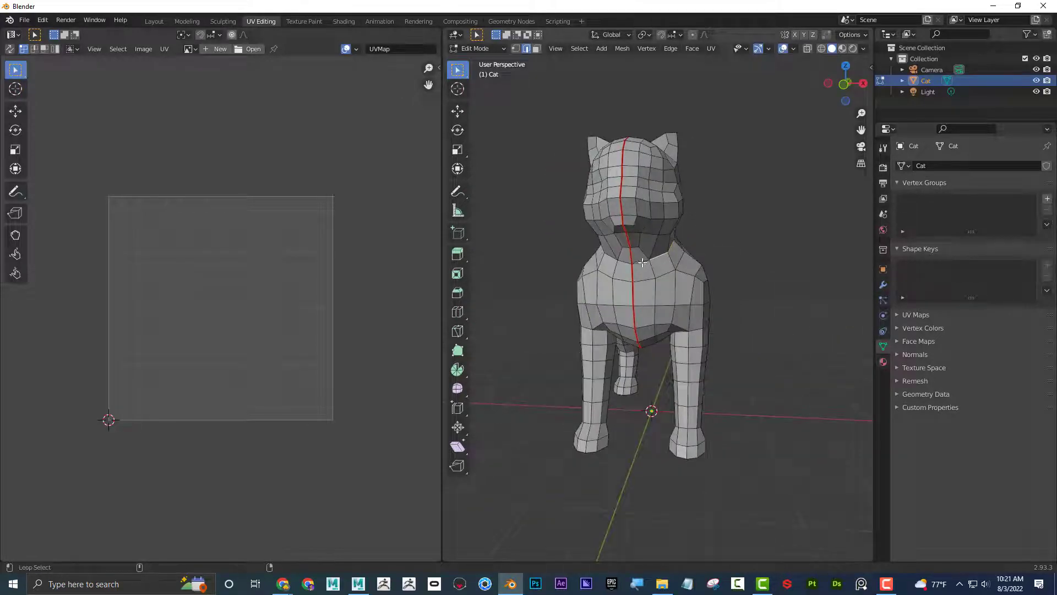
# - Mark seams on a side edge loop and on the loop around the cat's neck
pyautogui.moveTo(762, 229); pyautogui.dragTo(584, 300, button='middle')
pyautogui.press('q')
pyautogui.click(702, 290)
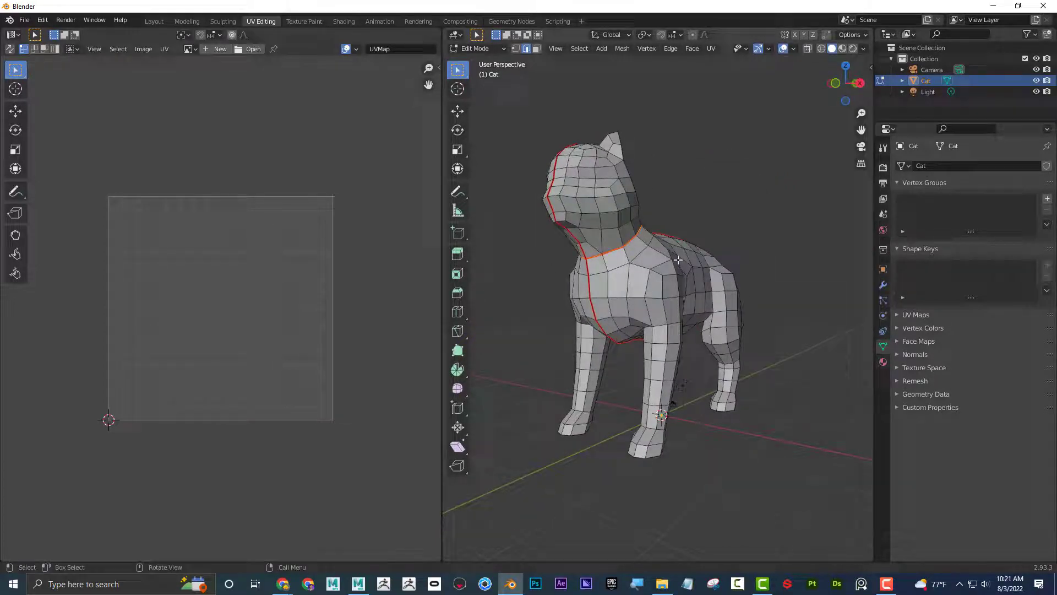
pyautogui.moveTo(721, 228); pyautogui.dragTo(667, 222, button='middle')
pyautogui.scroll(3, 656, 250)
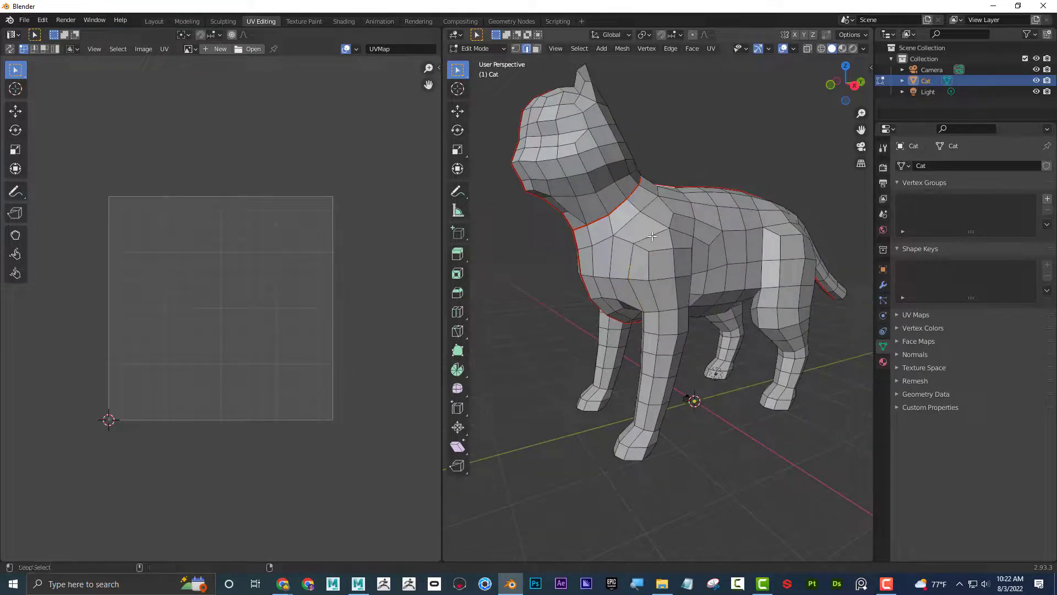
pyautogui.keyDown('alt'); pyautogui.click(660, 244); pyautogui.keyUp('alt')
pyautogui.moveTo(721, 266); pyautogui.dragTo(732, 284, button='middle')
pyautogui.scroll(4, 626, 231)
pyautogui.scroll(-4, 735, 269)
pyautogui.press('q')
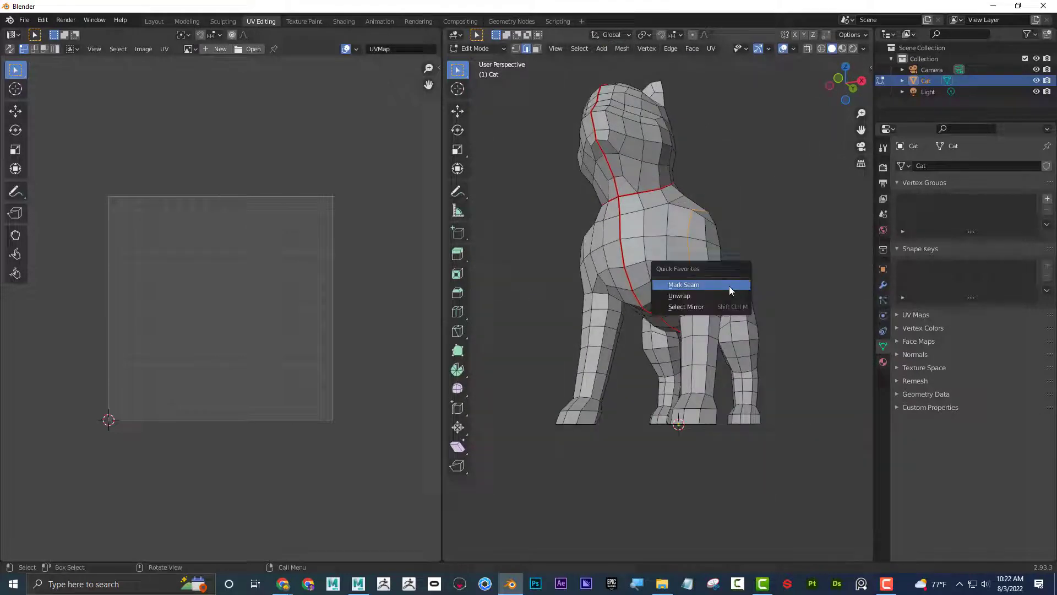
pyautogui.click(731, 286)
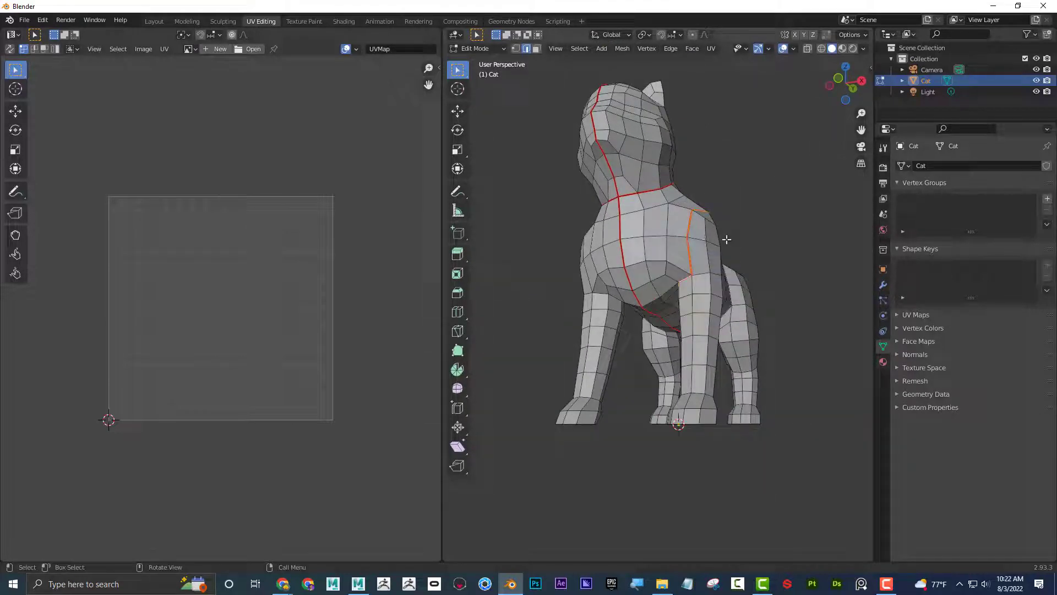
# - Mirror the neck seam to the other side and check all seams in wireframe
pyautogui.press('q')
pyautogui.click(722, 257)
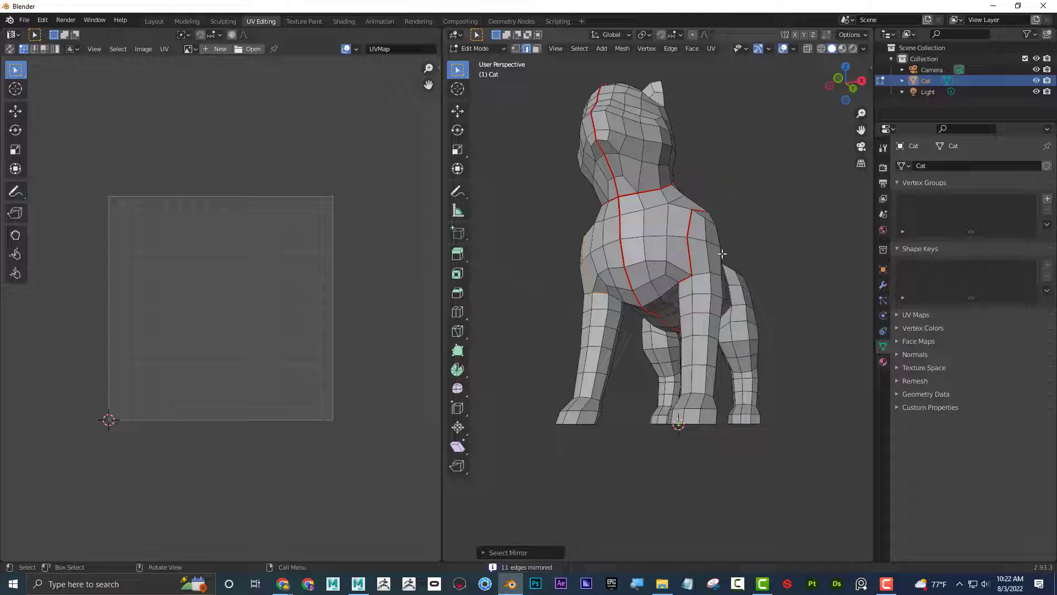
pyautogui.press('q')
pyautogui.click(724, 222)
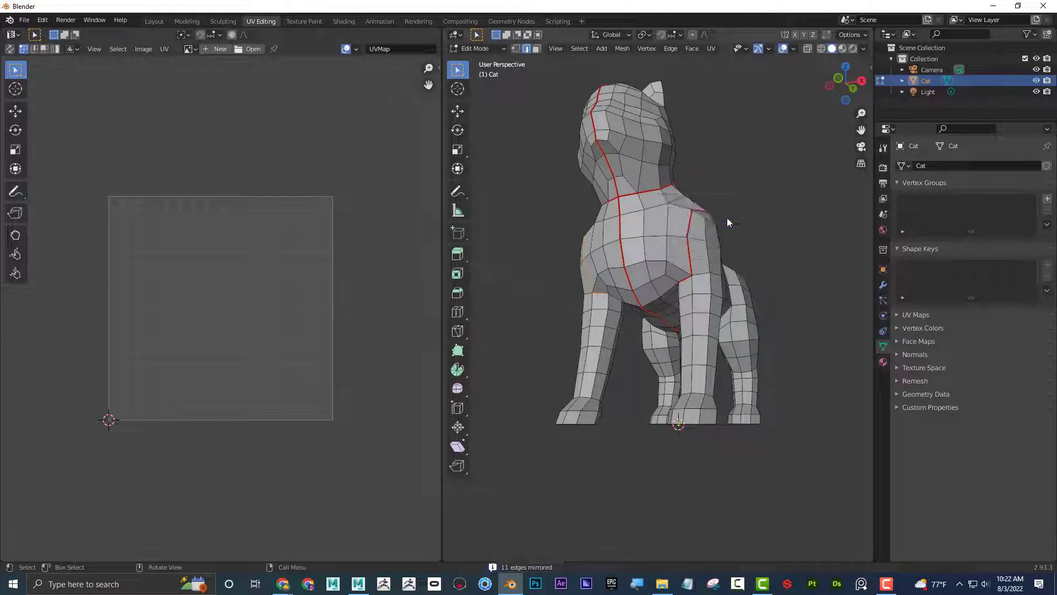
pyautogui.moveTo(727, 222); pyautogui.dragTo(748, 120, button='middle')
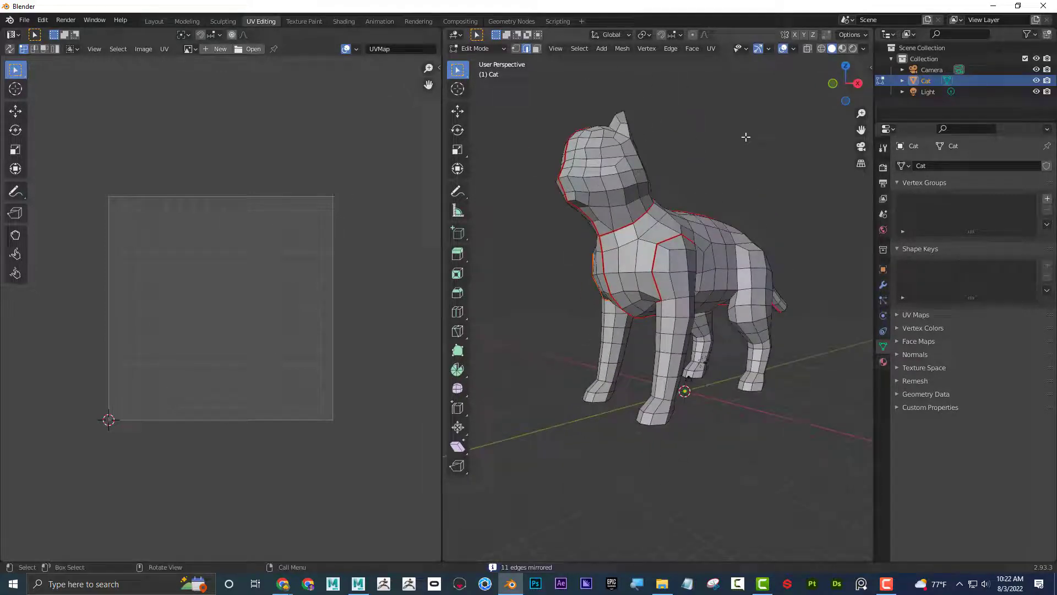
pyautogui.click(822, 49)
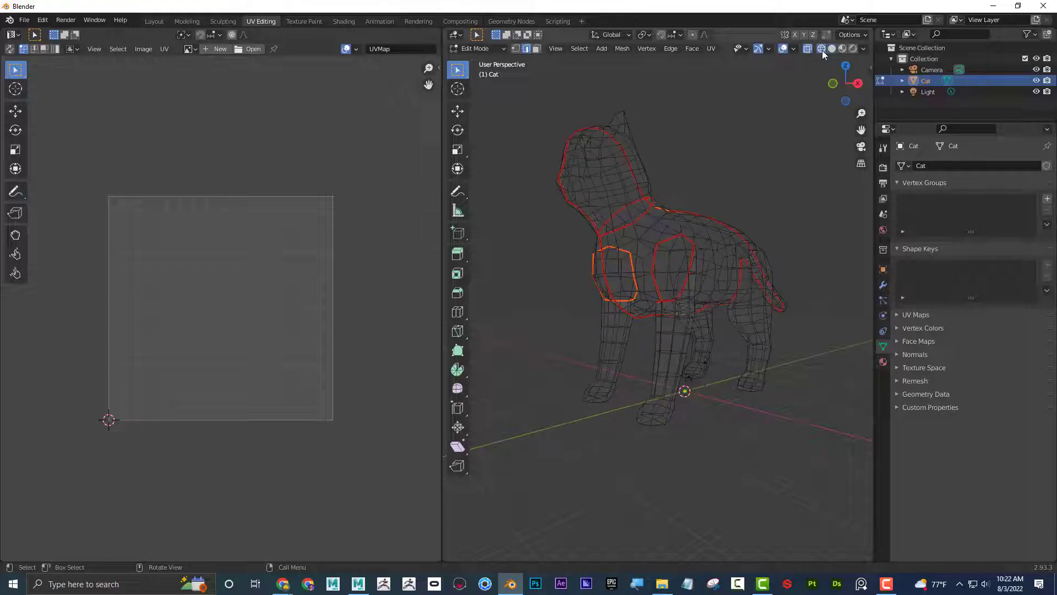
pyautogui.moveTo(751, 146)
pyautogui.mouseDown(button='middle')
pyautogui.moveTo(815, 157)
pyautogui.moveTo(761, 159)
pyautogui.moveTo(694, 181)
pyautogui.moveTo(622, 221)
pyautogui.mouseUp(button='middle')
pyautogui.click(832, 49)
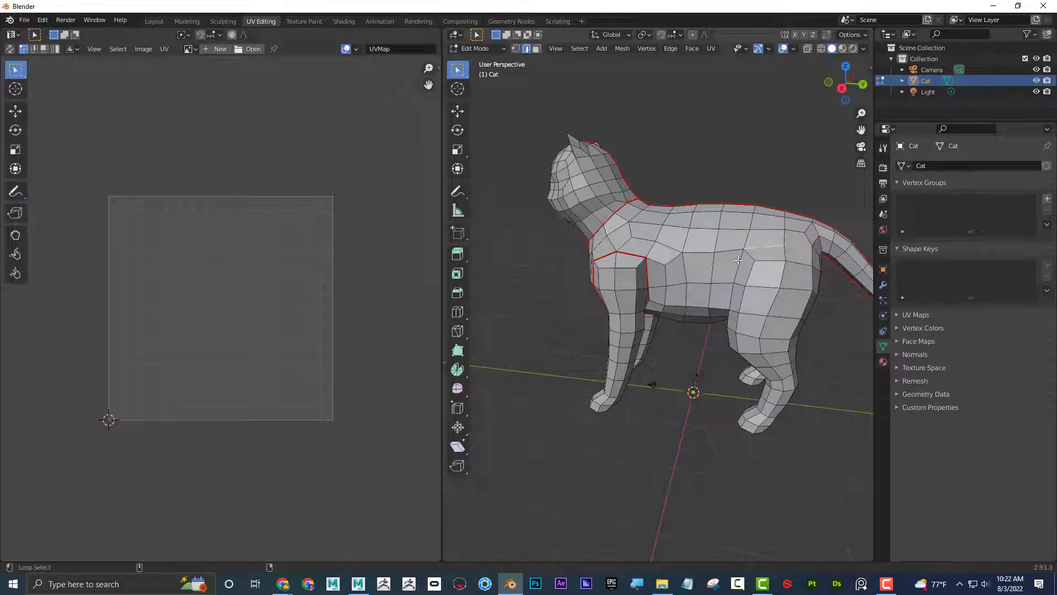
# - Seam an edge loop along the cat's side and underside, then mirror it to the opposite side
pyautogui.keyDown('alt'); pyautogui.click(779, 246); pyautogui.keyUp('alt')
pyautogui.moveTo(780, 245); pyautogui.dragTo(587, 210, button='middle')
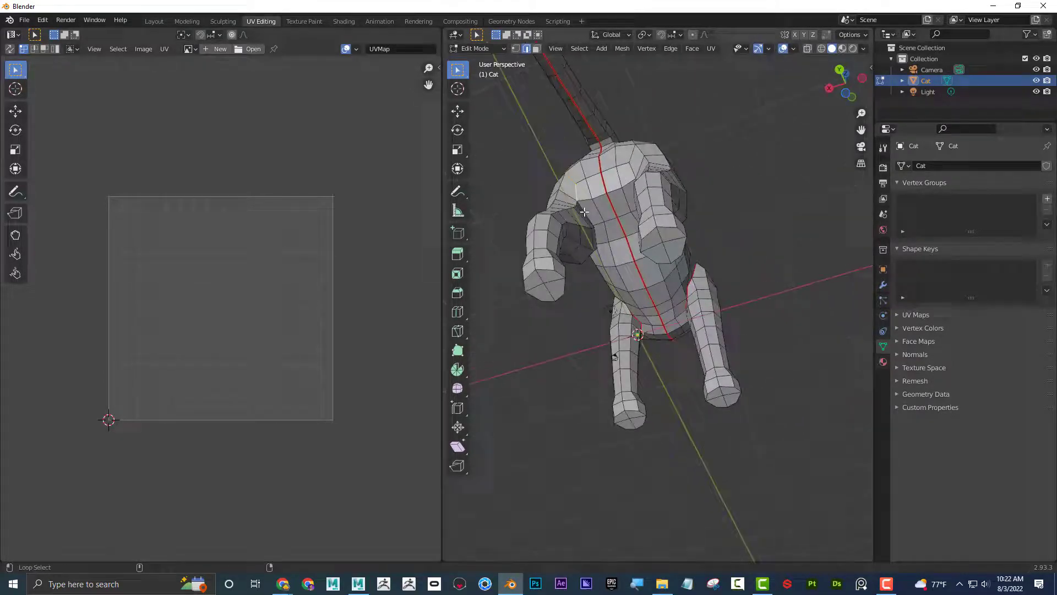
pyautogui.moveTo(534, 197); pyautogui.dragTo(552, 243, button='middle')
pyautogui.press('q')
pyautogui.click(538, 253)
pyautogui.press('q')
pyautogui.click(755, 337)
pyautogui.press('q')
pyautogui.click(747, 244)
pyautogui.scroll(4, 552, 244)
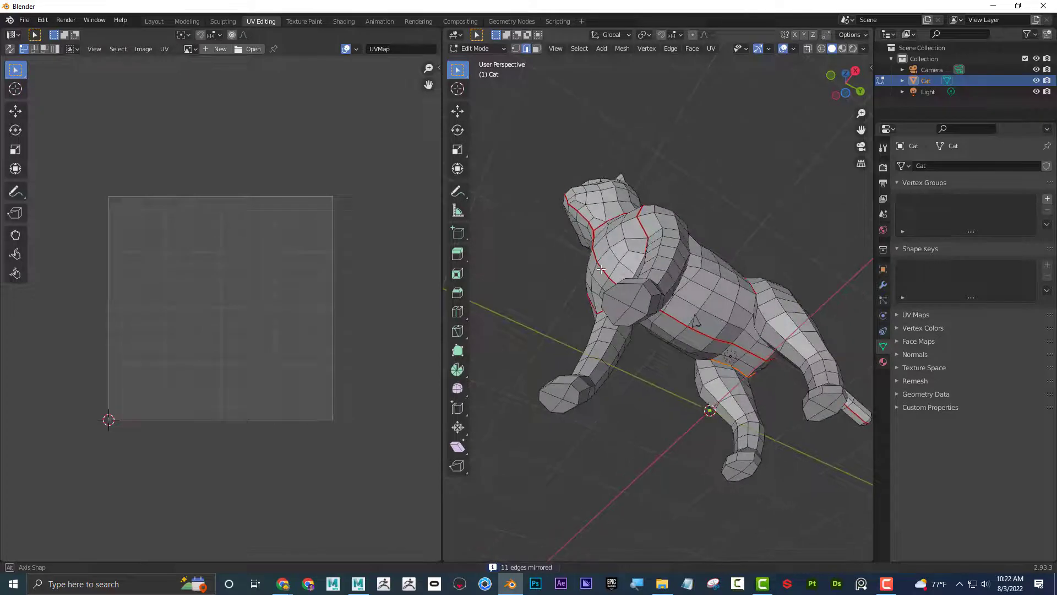
# - Seam the loop at the top of the front leg and mirror it to the other leg
pyautogui.press('alt')
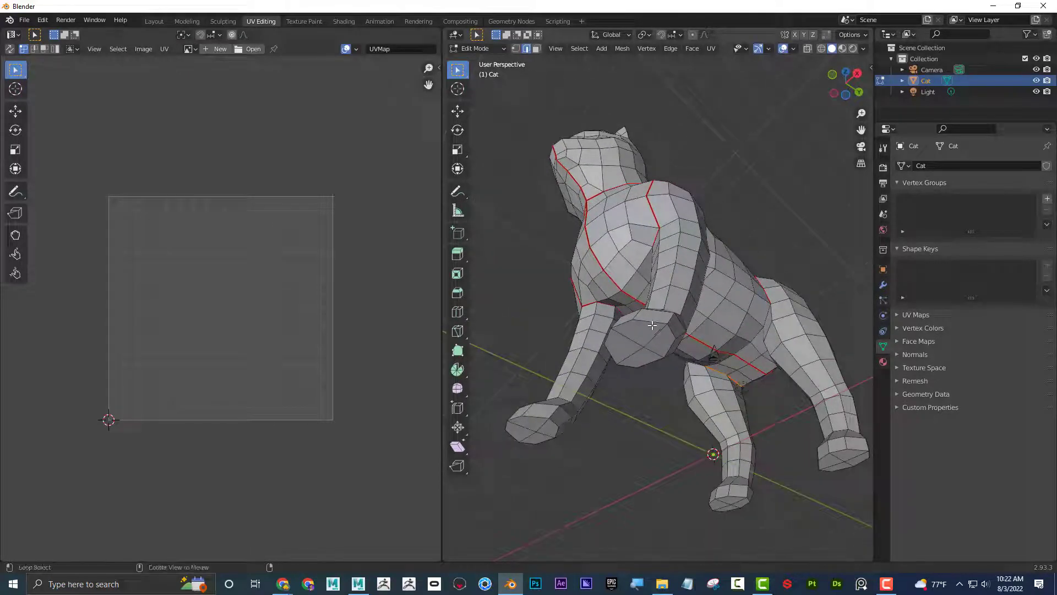
pyautogui.keyDown('alt'); pyautogui.click(625, 325); pyautogui.keyUp('alt')
pyautogui.keyDown('alt'); pyautogui.click(624, 324); pyautogui.keyUp('alt')
pyautogui.keyDown('alt'); pyautogui.click(661, 358); pyautogui.keyUp('alt')
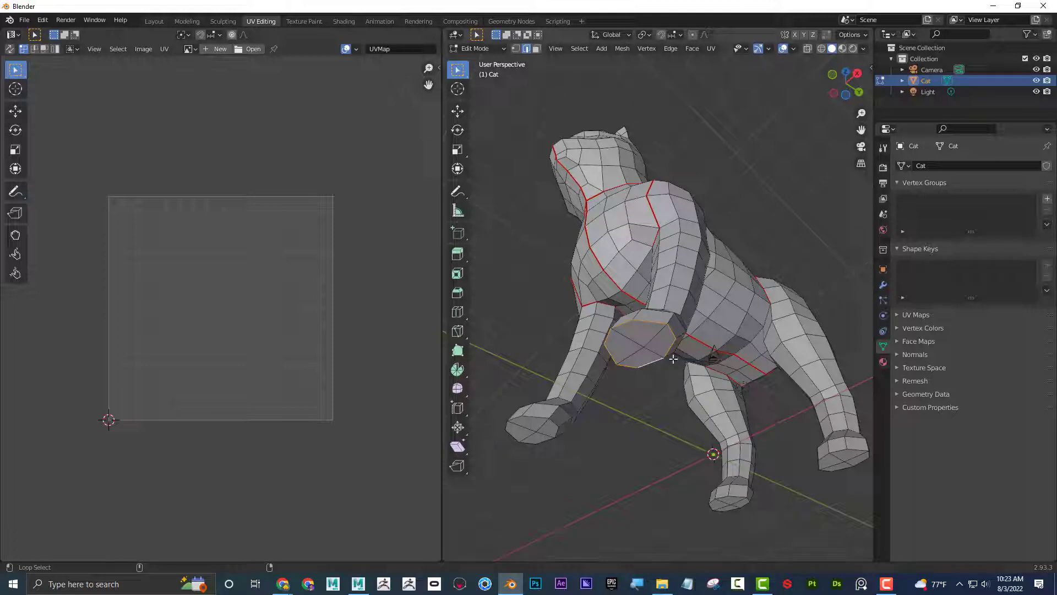
pyautogui.rightClick(674, 359)
pyautogui.click(659, 359)
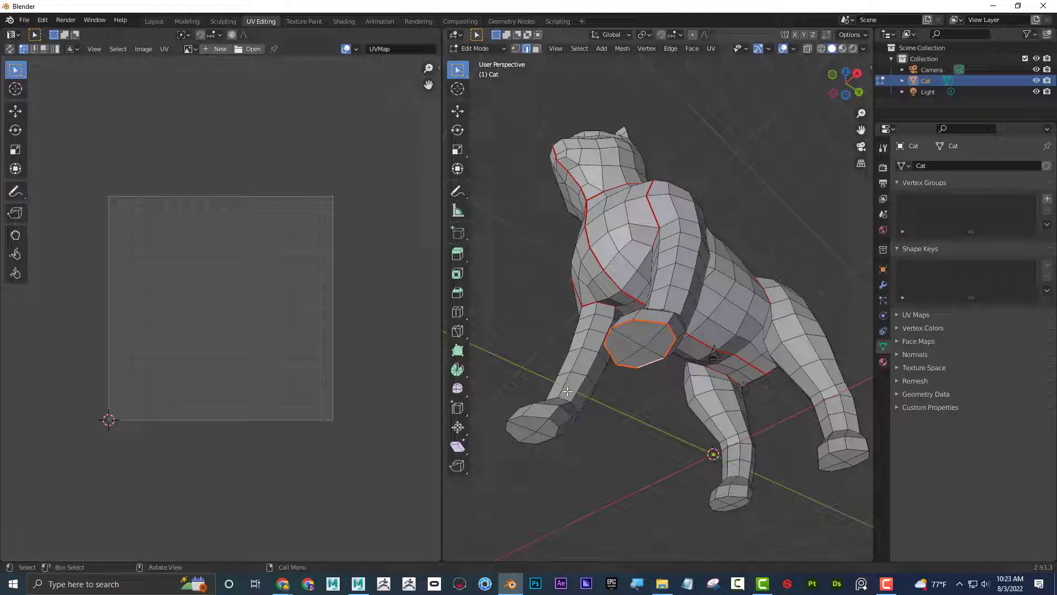
pyautogui.press('q')
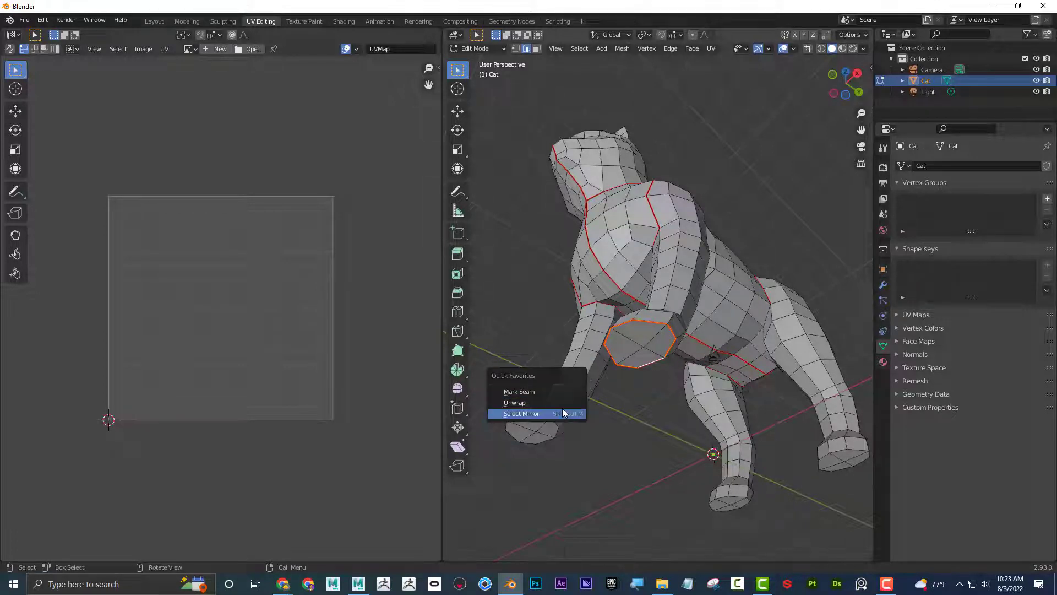
pyautogui.click(562, 408)
pyautogui.press('q')
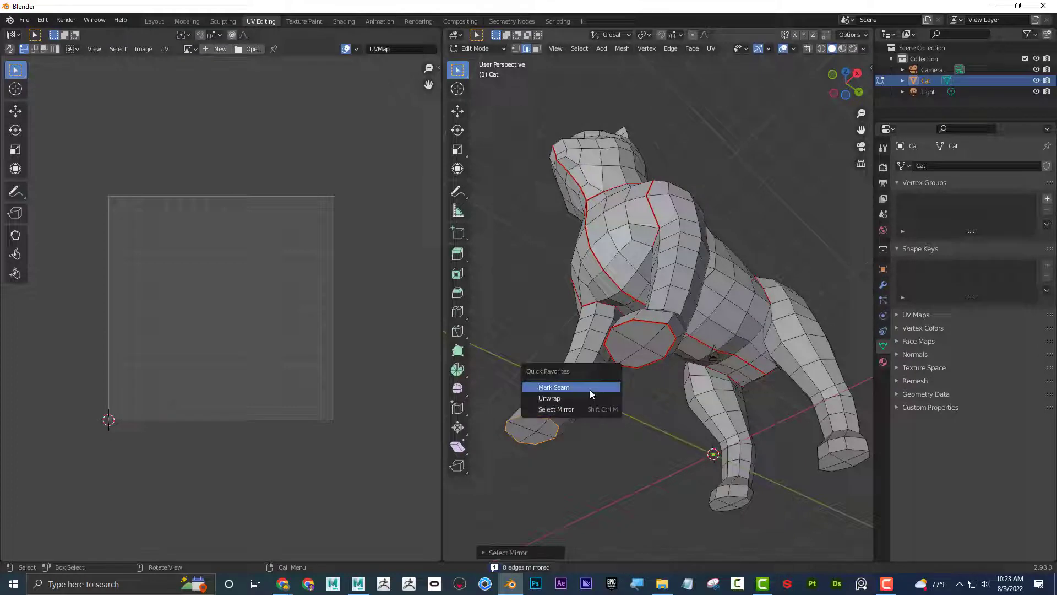
pyautogui.click(589, 389)
# - Select the tip loops of both paws and mark them as seams
pyautogui.moveTo(648, 405); pyautogui.dragTo(657, 304, button='middle')
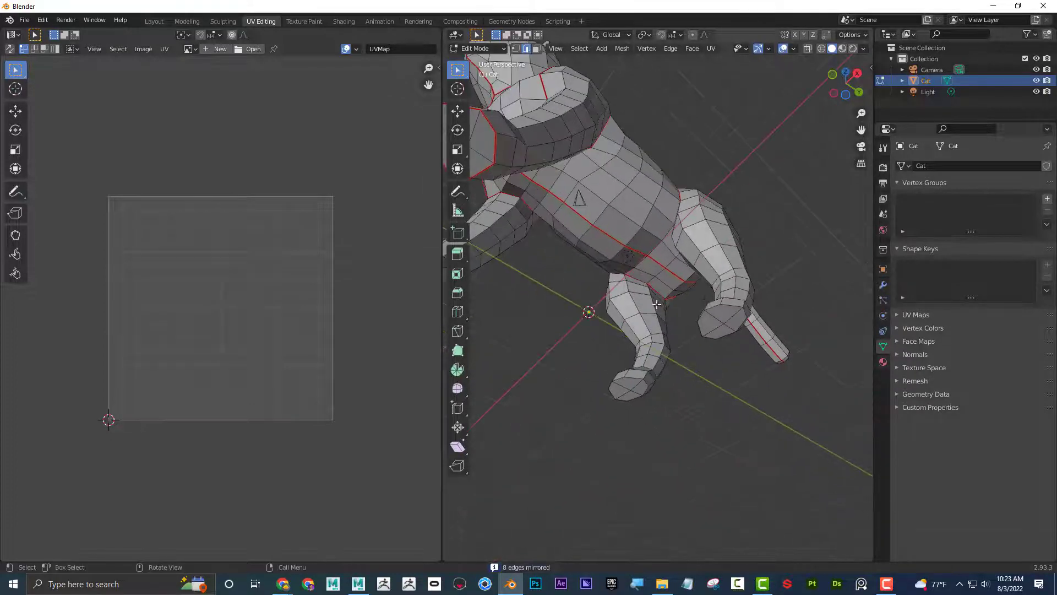
pyautogui.keyDown('alt'); pyautogui.click(713, 307); pyautogui.keyUp('alt')
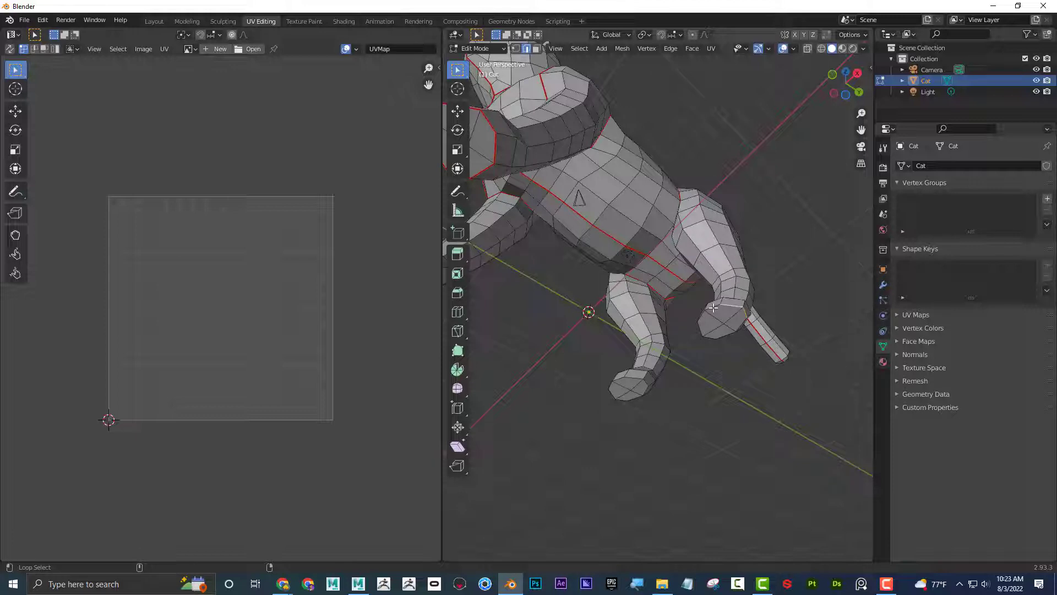
pyautogui.keyDown('alt'); pyautogui.click(724, 335); pyautogui.keyUp('alt')
pyautogui.keyDown('alt'); pyautogui.keyDown('shift'); pyautogui.click(633, 396); pyautogui.keyUp('shift'); pyautogui.keyUp('alt')
pyautogui.hotkey('alt', 'm')
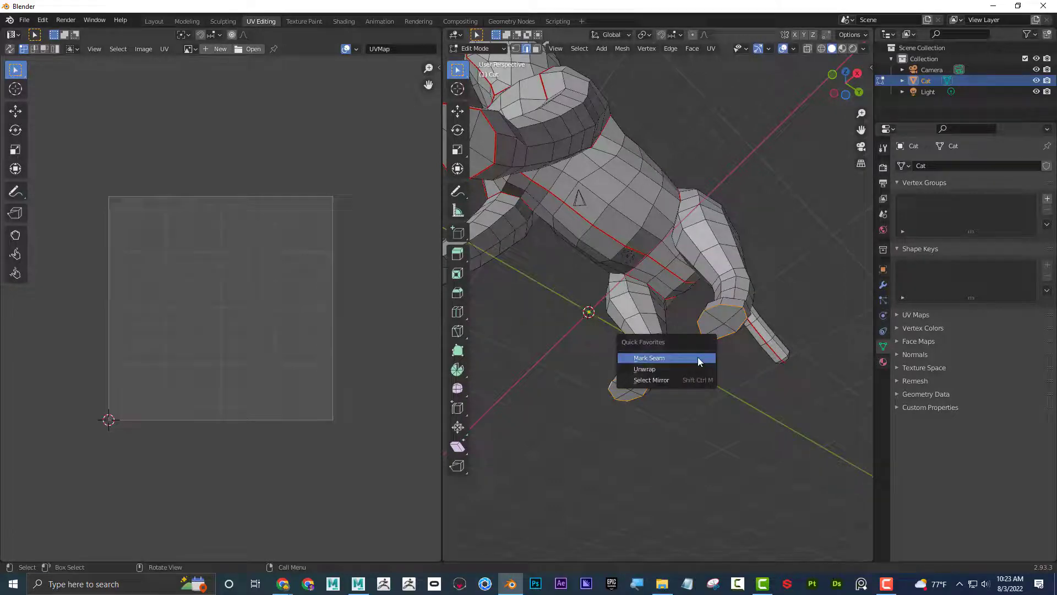
pyautogui.click(699, 356)
pyautogui.moveTo(698, 357); pyautogui.dragTo(685, 335, button='middle')
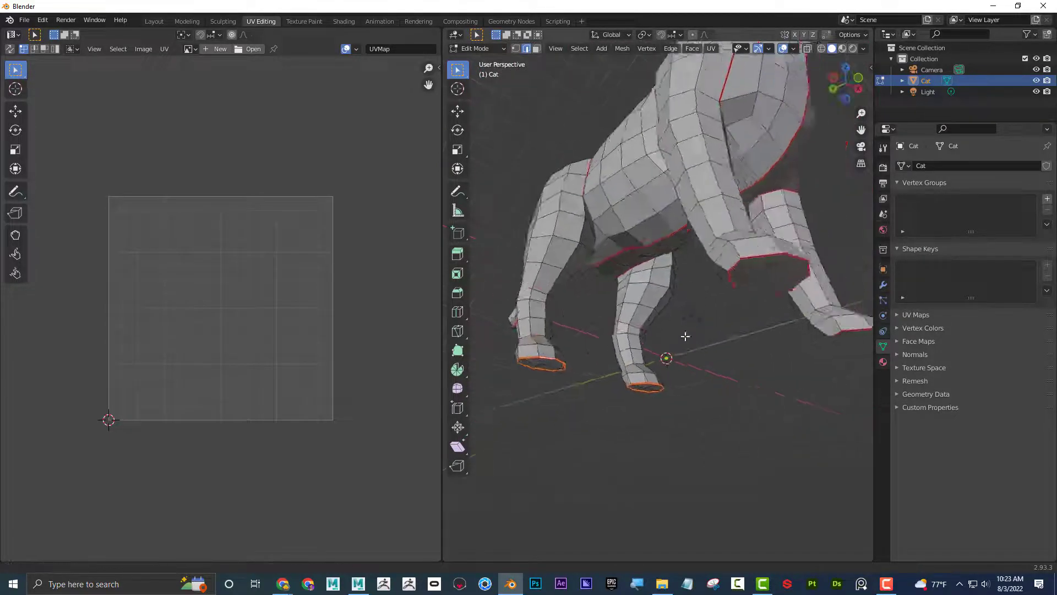
# - Mark seam edge paths running up the cat's front leg
pyautogui.scroll(5, 660, 338)
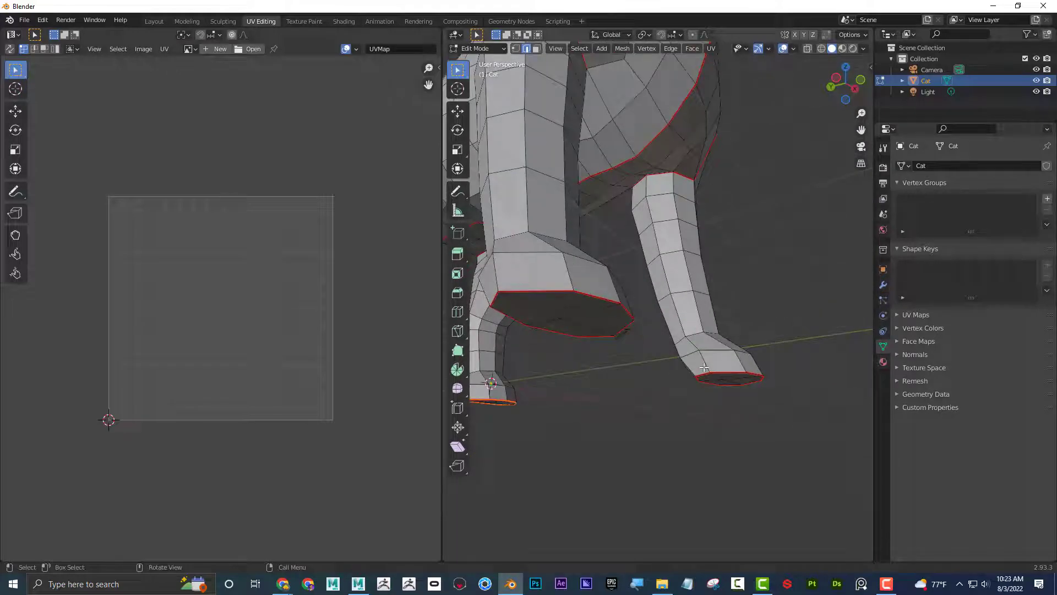
pyautogui.hotkey('alt', 'a')
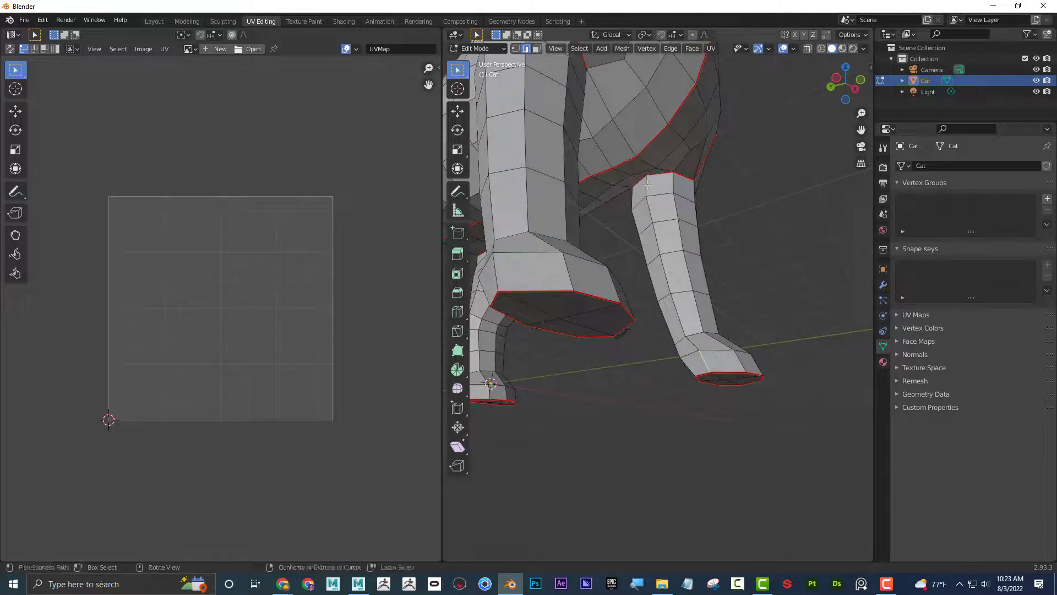
pyautogui.keyDown('ctrl'); pyautogui.click(647, 183); pyautogui.keyUp('ctrl')
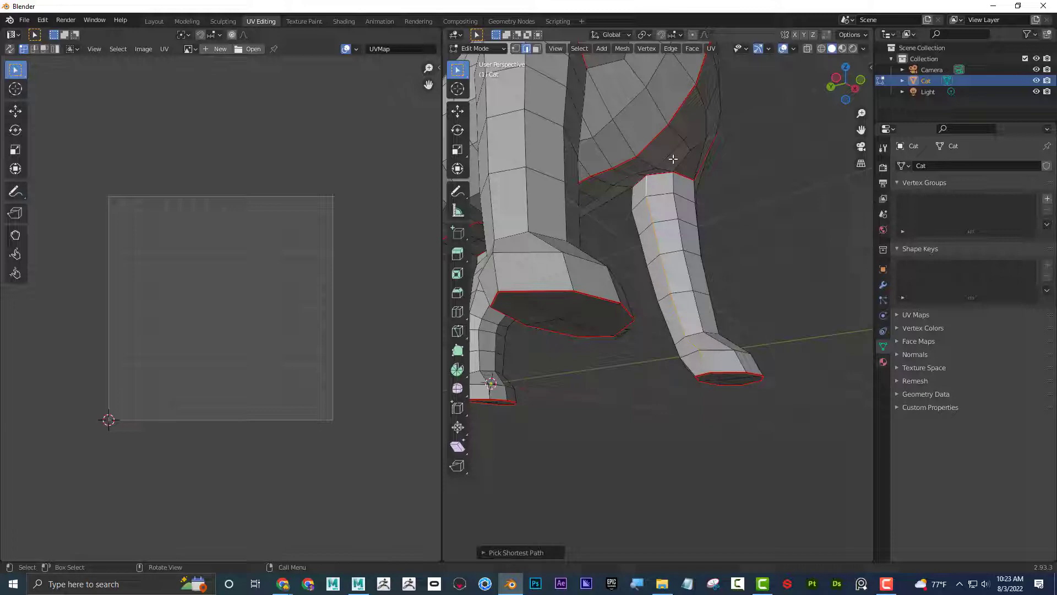
pyautogui.press('q')
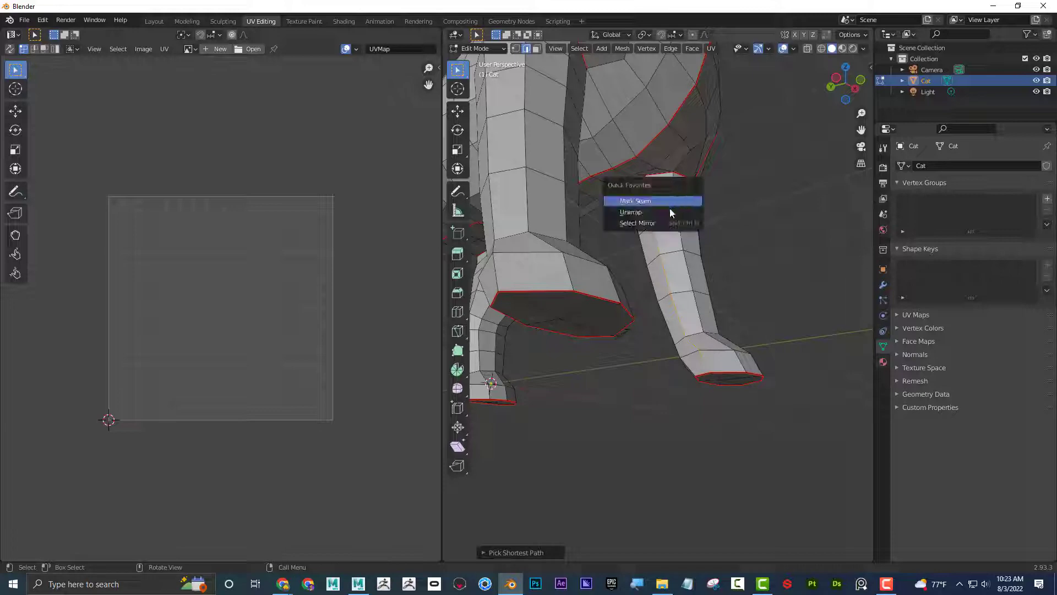
pyautogui.click(666, 201)
pyautogui.moveTo(665, 202); pyautogui.dragTo(608, 366, button='middle')
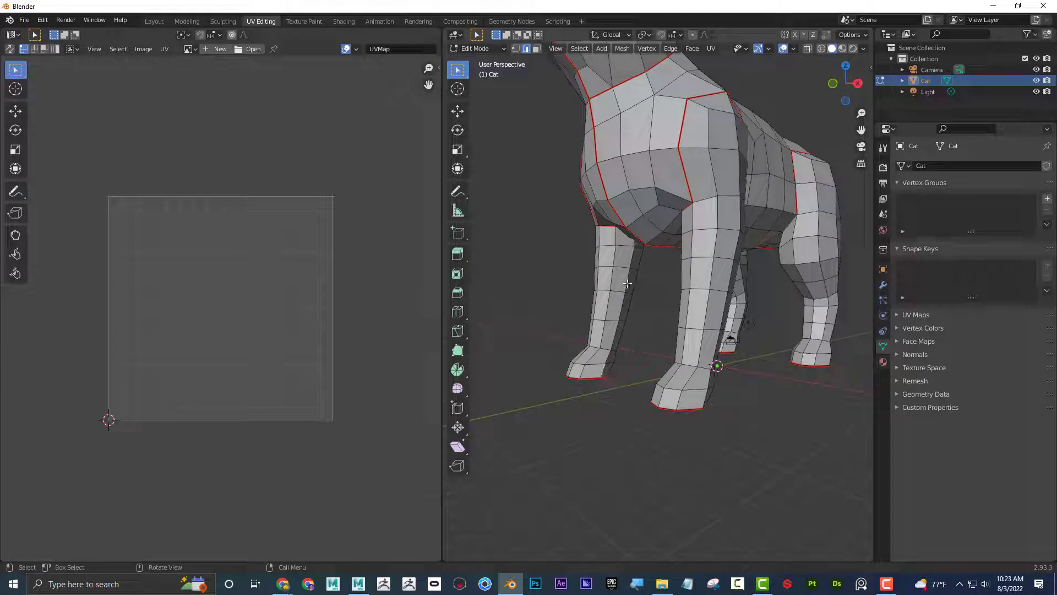
pyautogui.moveTo(645, 314); pyautogui.dragTo(644, 295, button='middle')
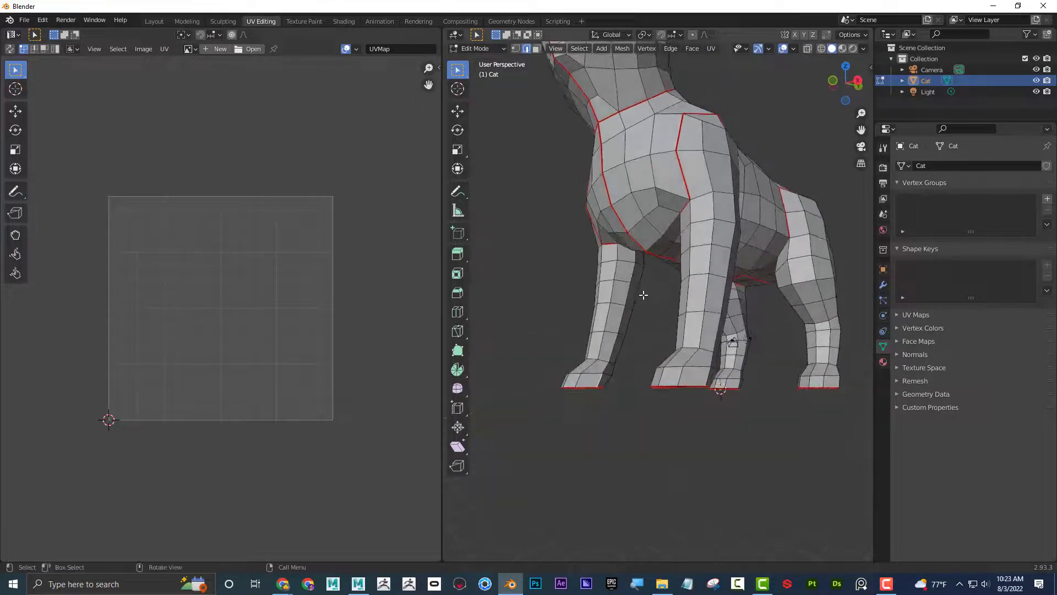
pyautogui.keyDown('ctrl'); pyautogui.click(634, 255); pyautogui.keyUp('ctrl')
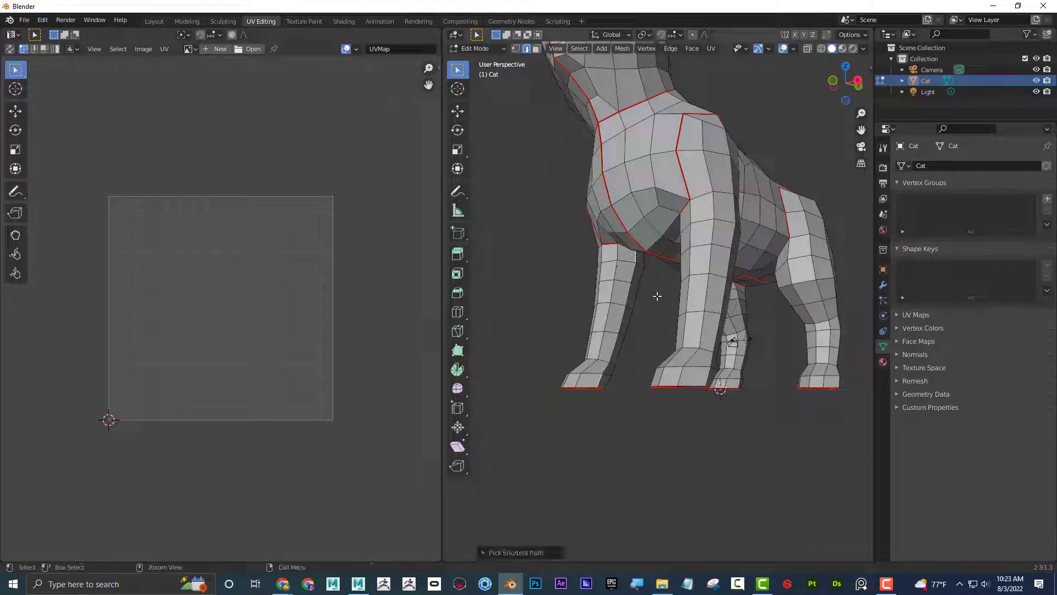
pyautogui.press('q')
pyautogui.click(642, 297)
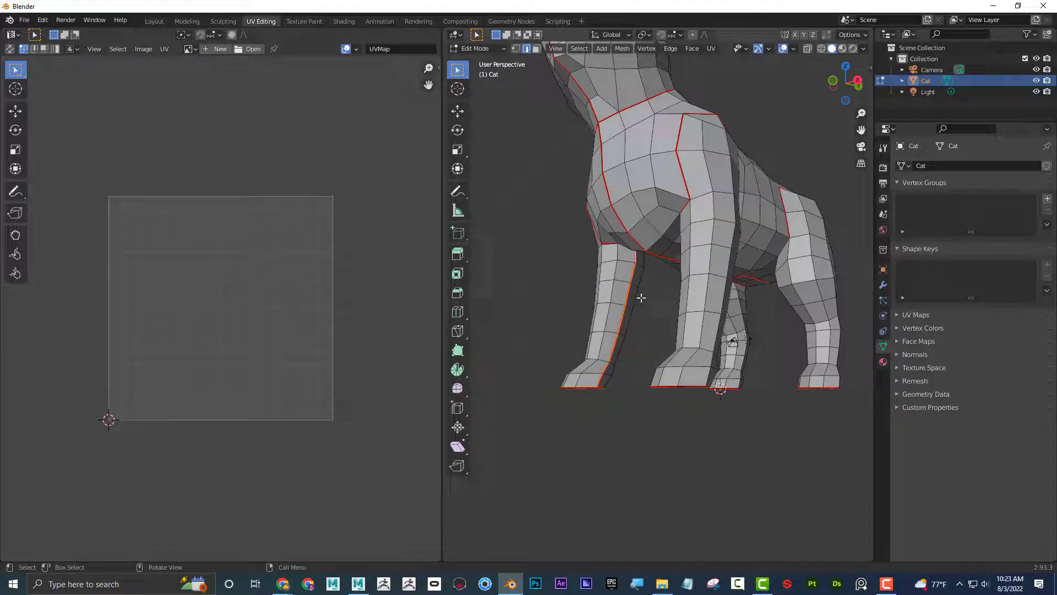
pyautogui.moveTo(642, 299); pyautogui.dragTo(621, 390, button='middle')
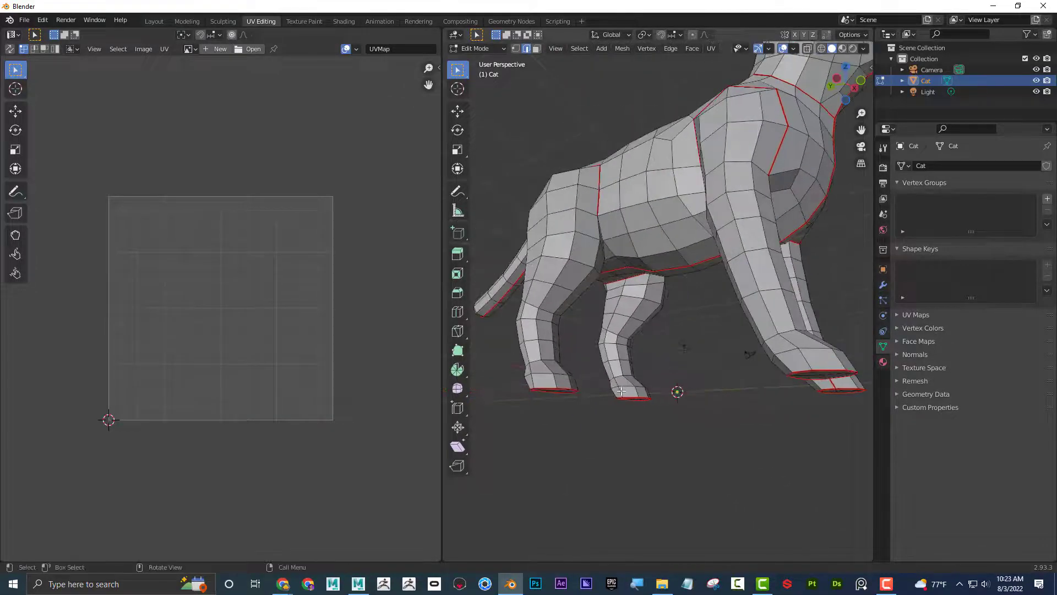
# - Seam the shortest edge path up the back leg and mirror the seams to the other side
pyautogui.click(620, 389)
pyautogui.press('ctrl')
pyautogui.keyDown('ctrl'); pyautogui.click(626, 281); pyautogui.keyUp('ctrl')
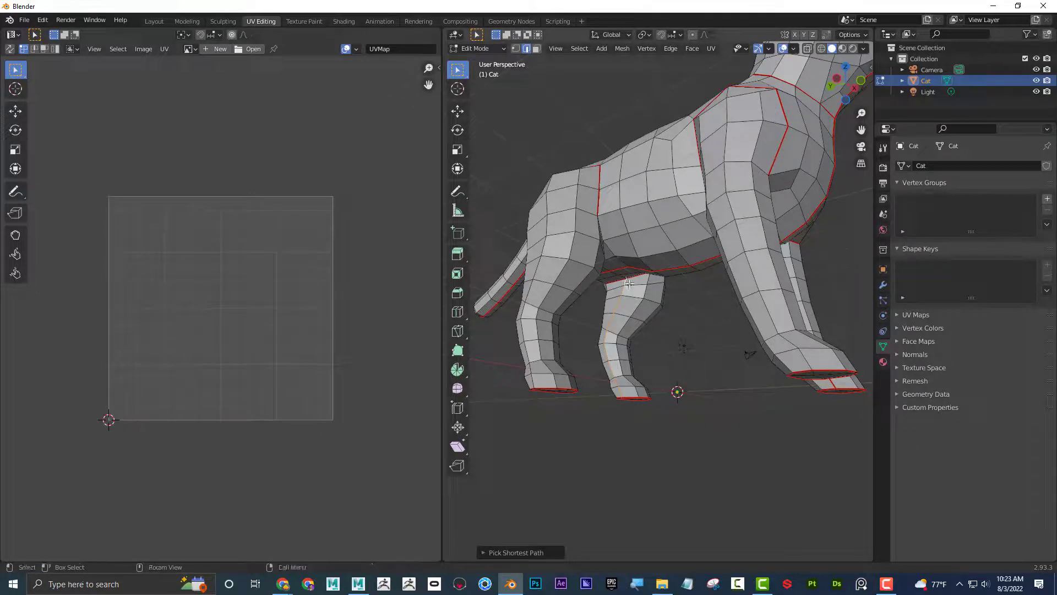
pyautogui.press('q')
pyautogui.click(621, 286)
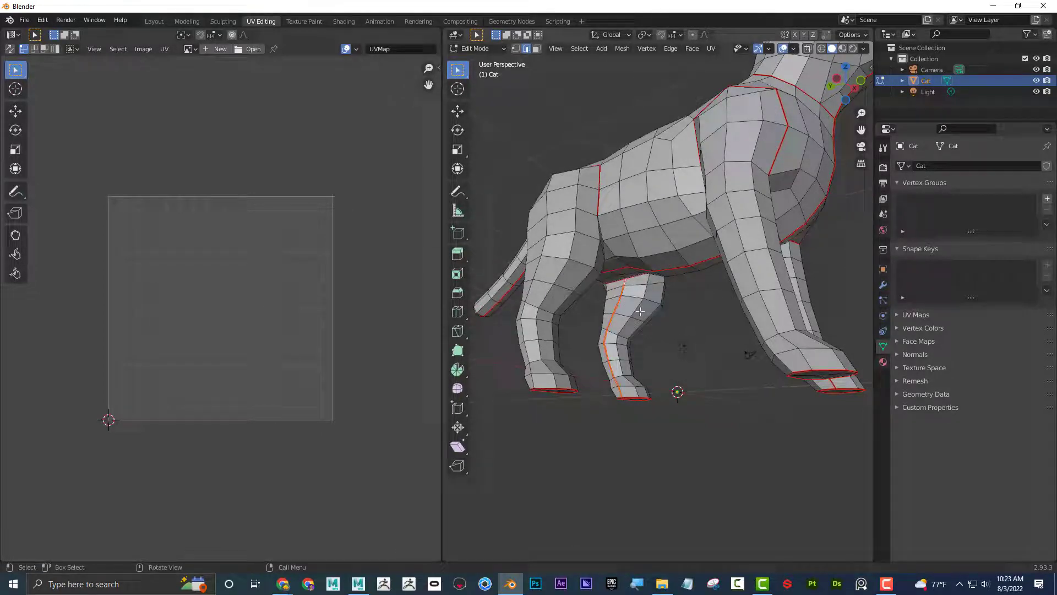
pyautogui.press('q')
pyautogui.click(628, 339)
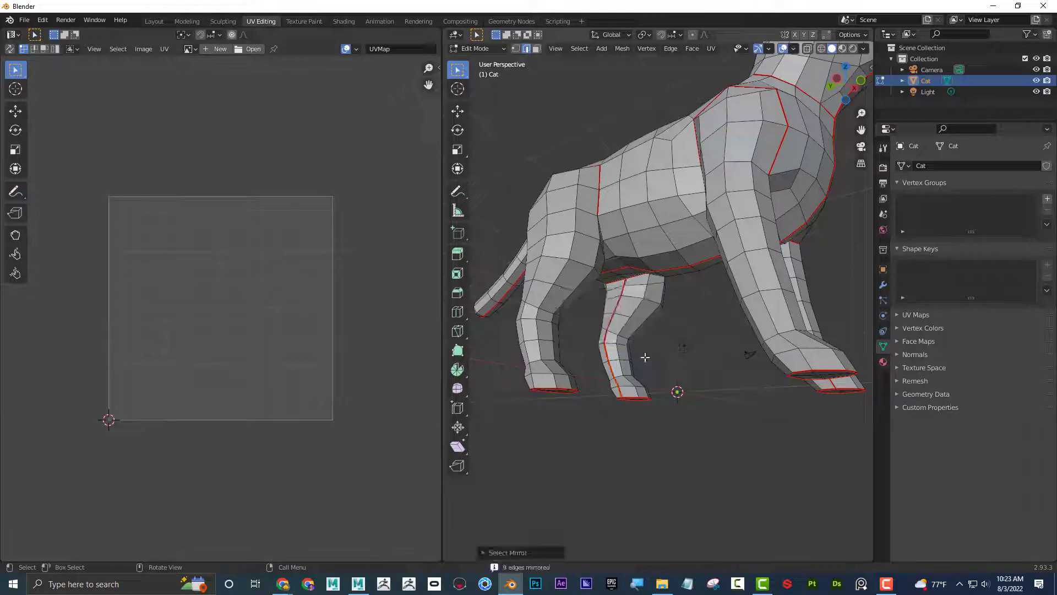
pyautogui.press('q')
pyautogui.click(633, 342)
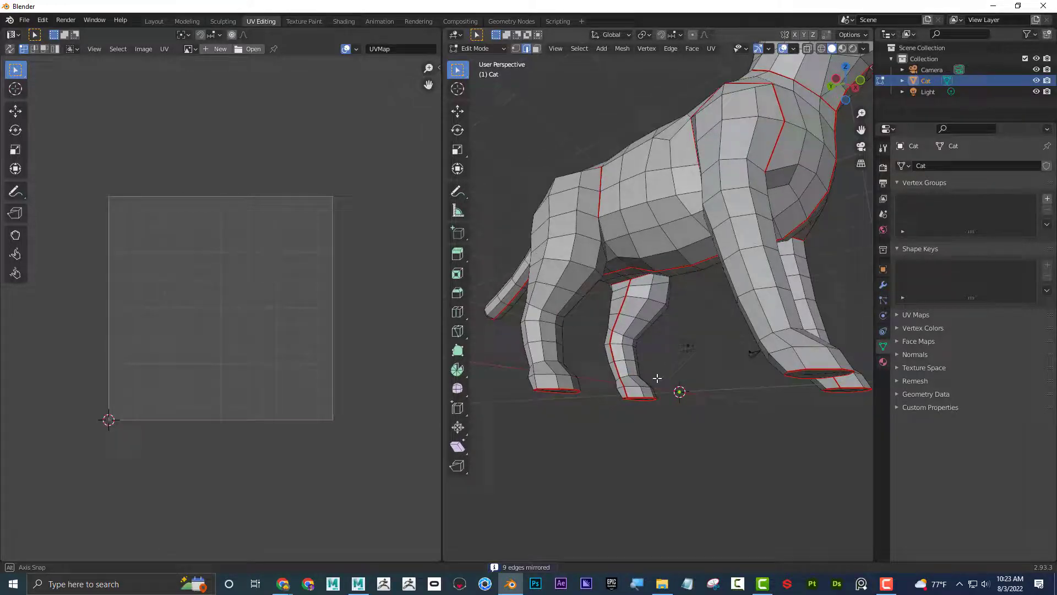
pyautogui.moveTo(656, 373); pyautogui.dragTo(688, 380, button='middle')
pyautogui.scroll(-5, 583, 396)
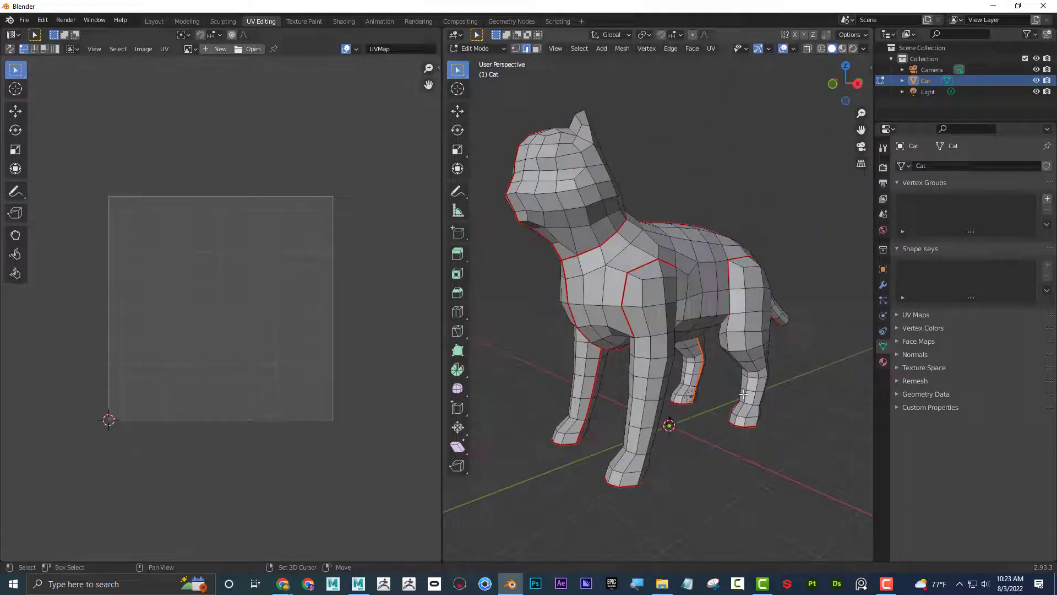
# - In wireframe view, add a body edge to the selection and mark it as a seam
pyautogui.click(821, 48)
pyautogui.moveTo(747, 195)
pyautogui.mouseDown(button='middle')
pyautogui.moveTo(821, 201)
pyautogui.moveTo(814, 223)
pyautogui.moveTo(762, 219)
pyautogui.moveTo(638, 192)
pyautogui.moveTo(661, 183)
pyautogui.mouseUp(button='middle')
pyautogui.scroll(3, 672, 307)
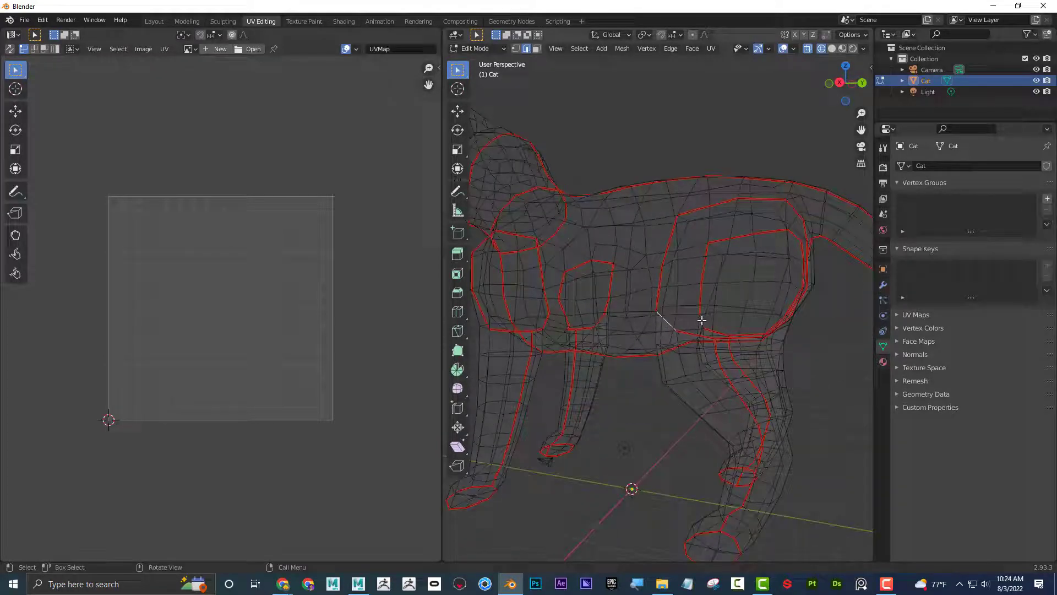
pyautogui.moveTo(704, 319); pyautogui.dragTo(676, 331, button='middle')
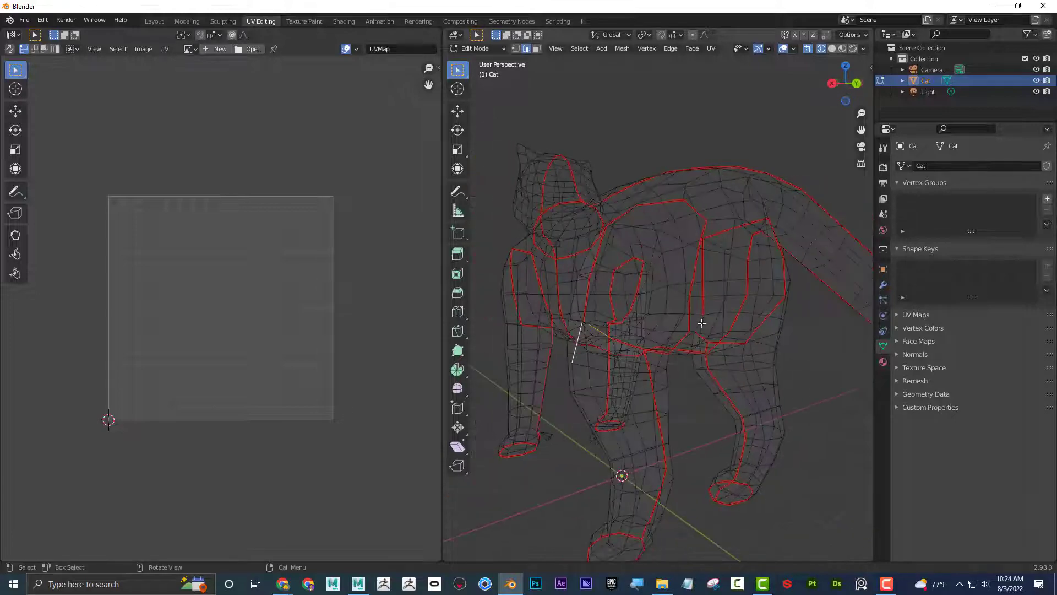
pyautogui.moveTo(591, 326); pyautogui.dragTo(629, 315, button='middle')
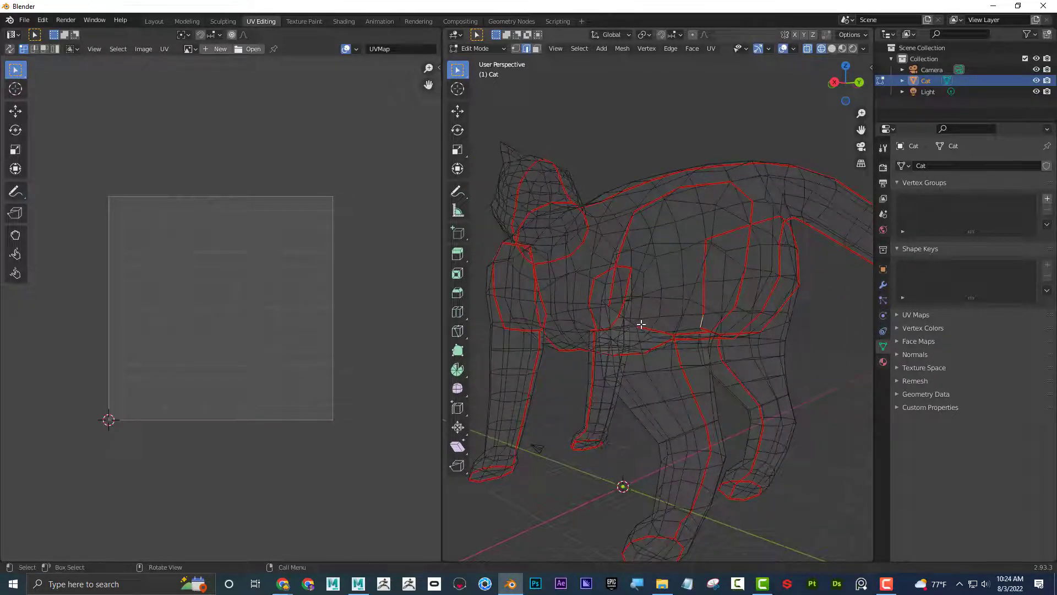
pyautogui.scroll(4, 633, 323)
pyautogui.keyDown('shift'); pyautogui.click(603, 335); pyautogui.keyUp('shift')
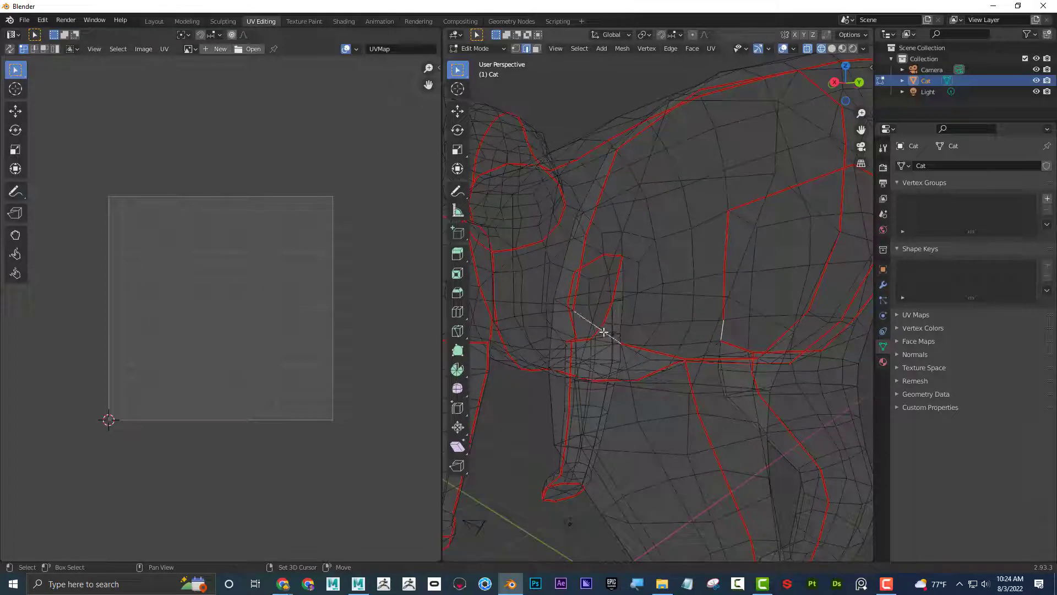
pyautogui.moveTo(644, 320); pyautogui.dragTo(653, 324, button='middle')
pyautogui.press('q')
pyautogui.click(642, 328)
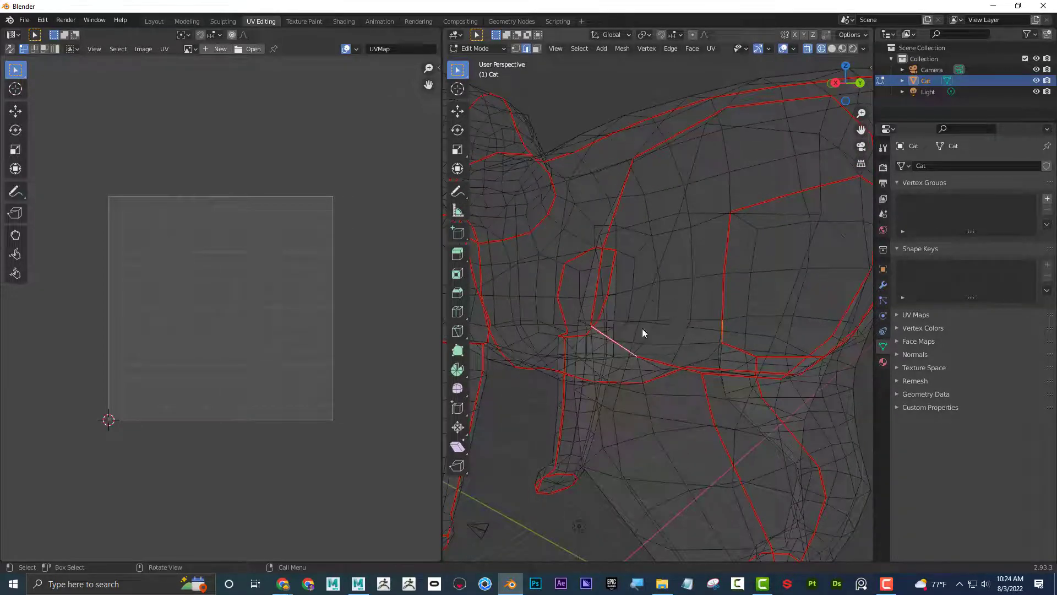
pyautogui.scroll(-5, 642, 331)
pyautogui.moveTo(729, 156); pyautogui.dragTo(739, 219, button='middle')
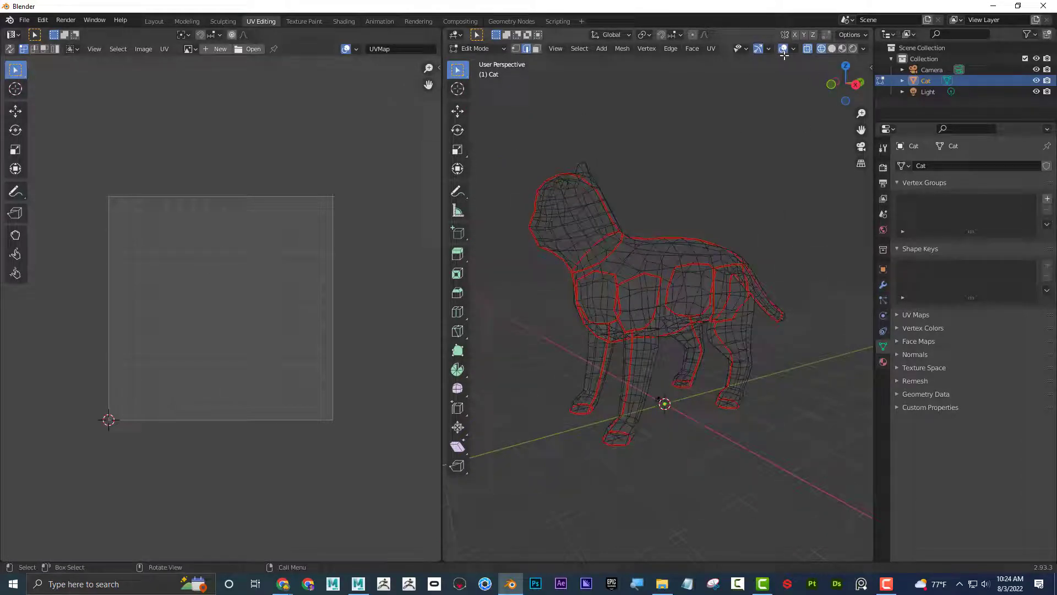
# - Switch to face select and box-select every face of the cat in wireframe
pyautogui.click(537, 49)
pyautogui.click(831, 48)
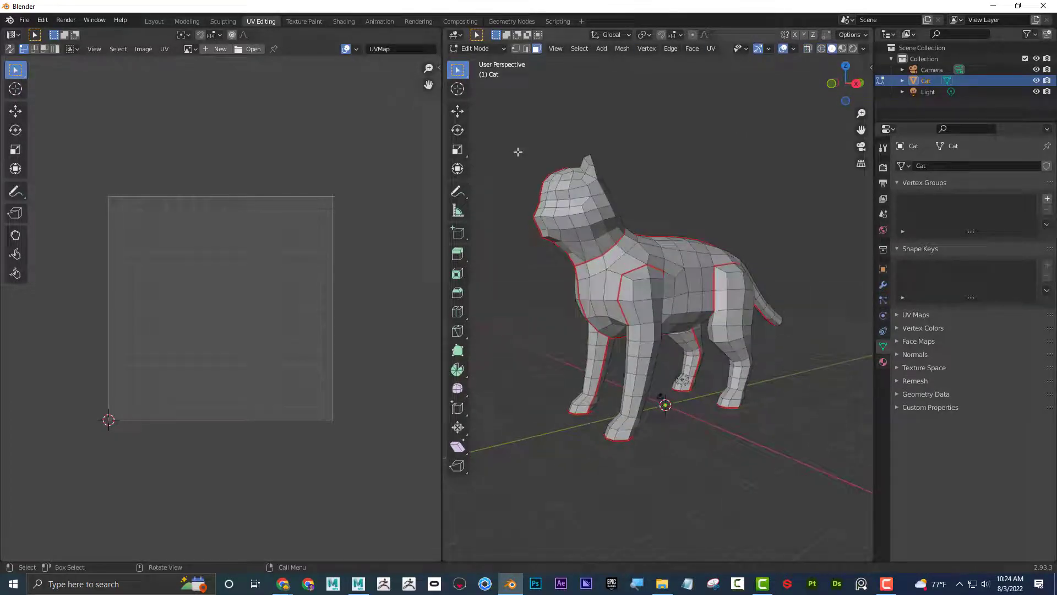
pyautogui.moveTo(510, 148); pyautogui.dragTo(807, 476)
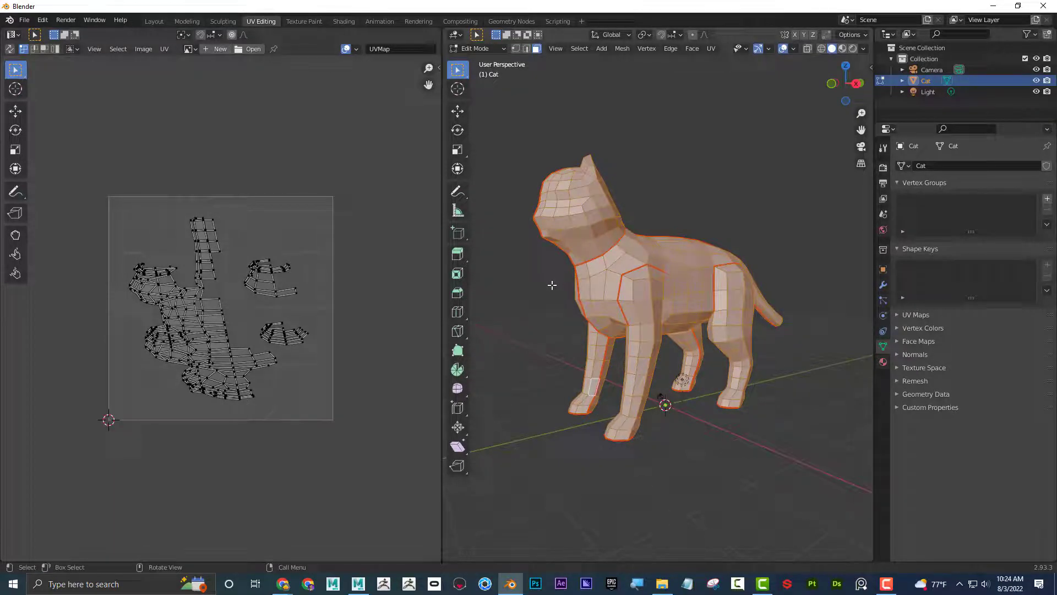
pyautogui.moveTo(552, 284)
pyautogui.mouseDown(button='middle')
pyautogui.moveTo(583, 283)
pyautogui.moveTo(566, 283)
pyautogui.mouseUp(button='middle')
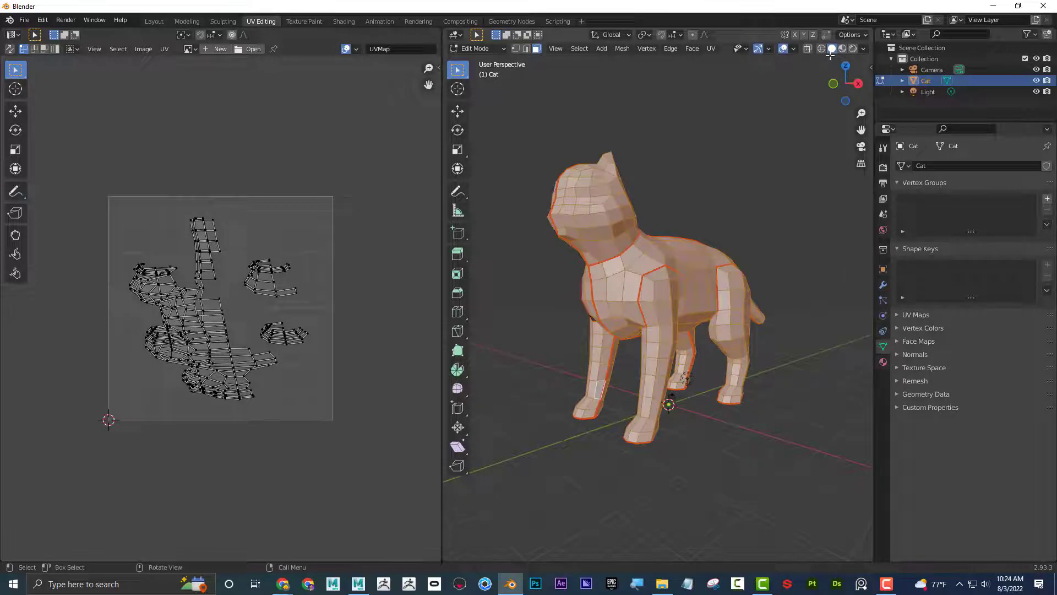
pyautogui.moveTo(724, 135); pyautogui.dragTo(841, 88, button='middle')
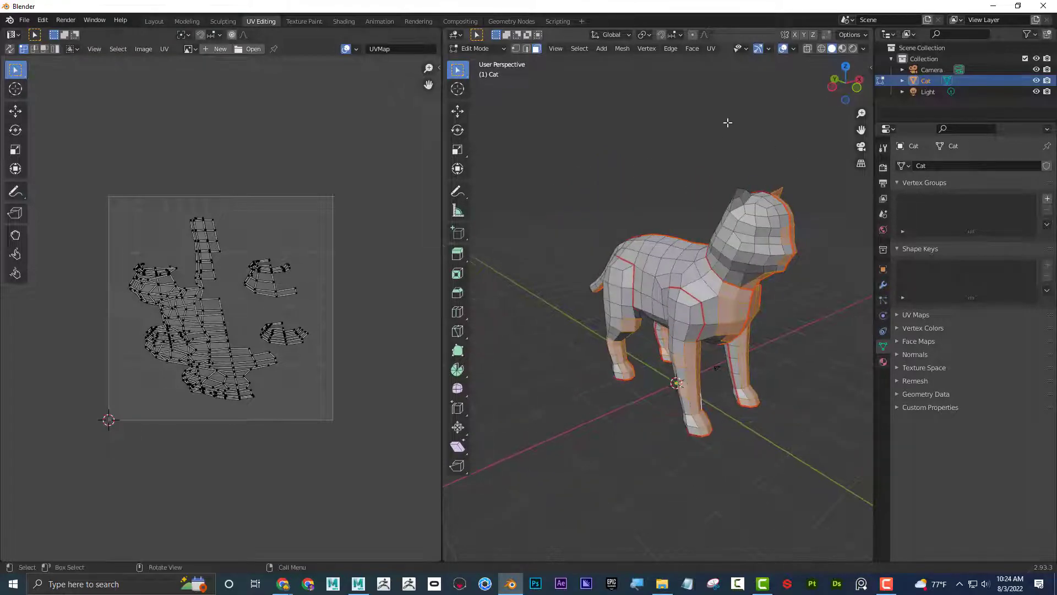
pyautogui.moveTo(736, 119); pyautogui.dragTo(793, 77, button='middle')
pyautogui.press('a')
pyautogui.click(821, 48)
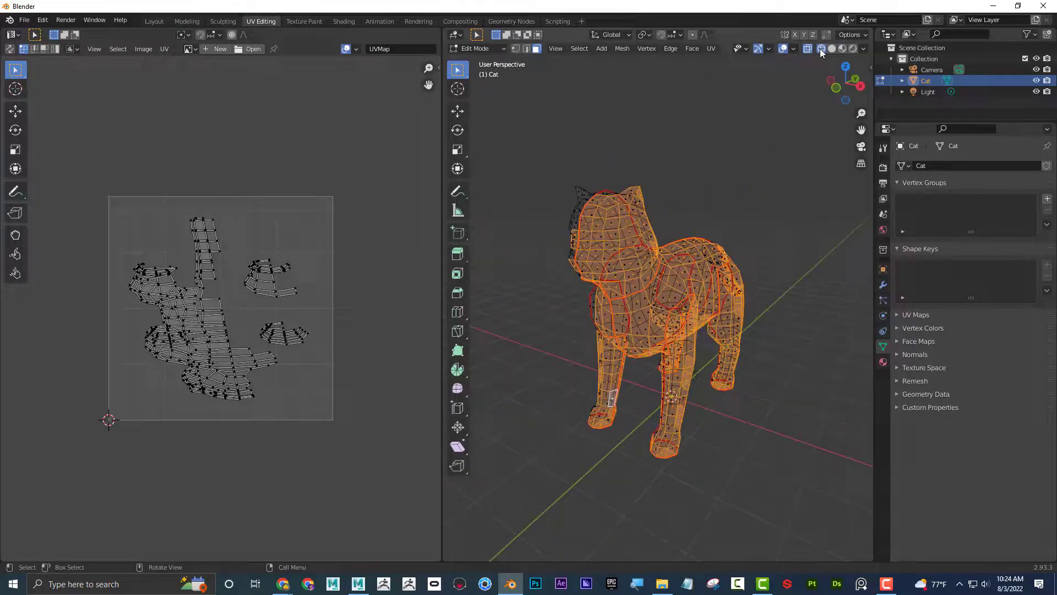
pyautogui.moveTo(765, 158); pyautogui.dragTo(729, 146, button='middle')
pyautogui.hotkey('alt', 'a')
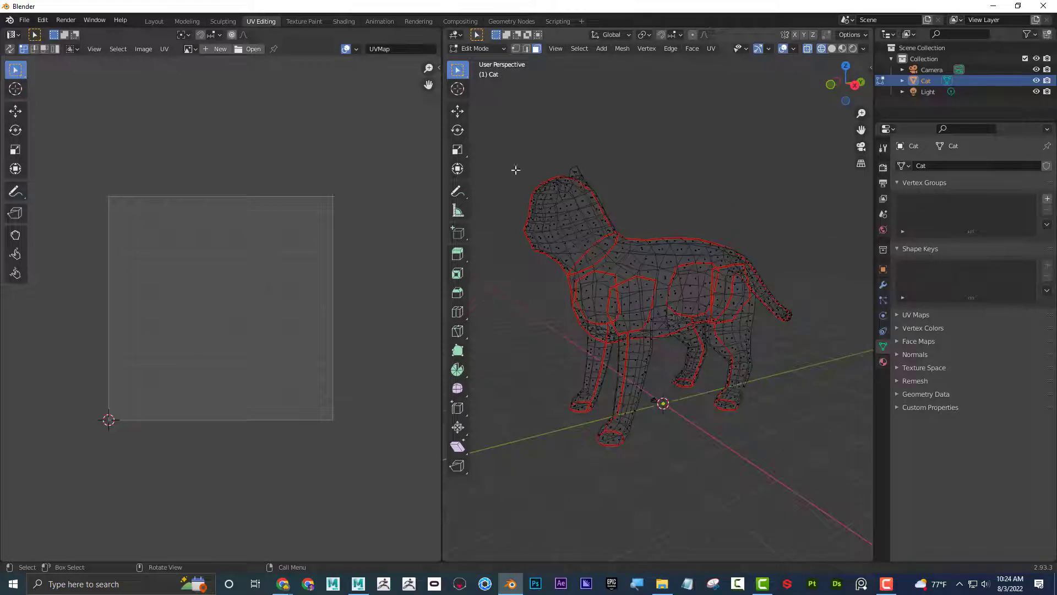
pyautogui.moveTo(506, 160); pyautogui.dragTo(816, 509)
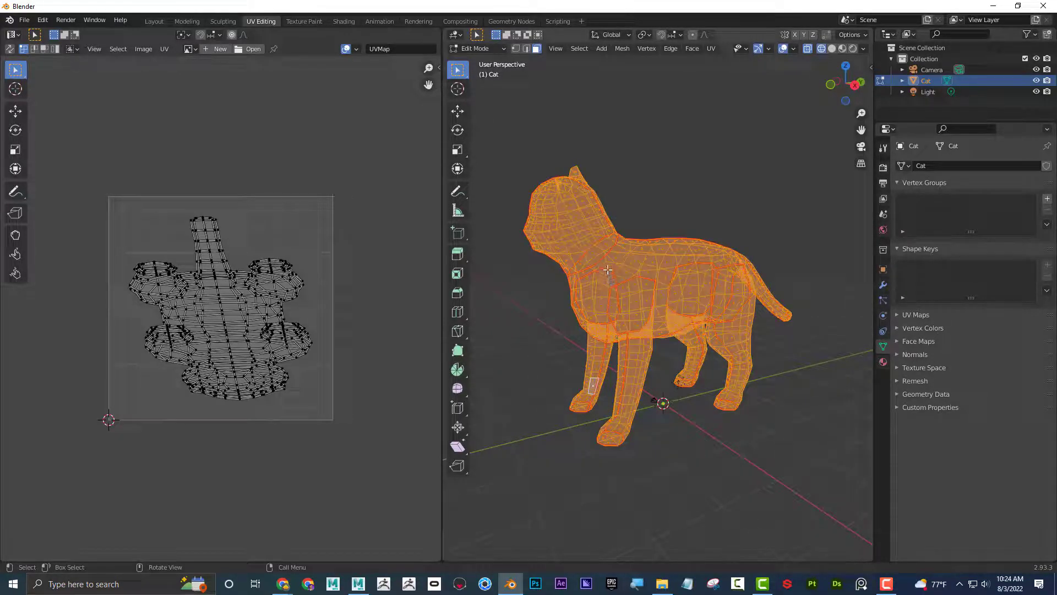
pyautogui.moveTo(607, 270); pyautogui.dragTo(652, 175, button='middle')
# - Unwrap the cat from Quick Favorites into UV islands along its seams
pyautogui.press('q')
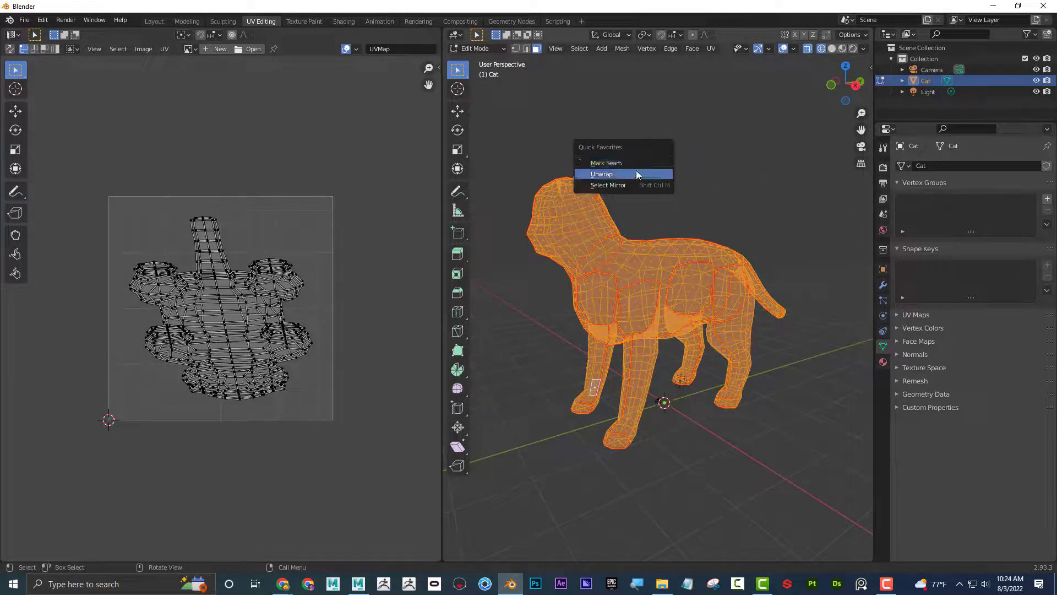
pyautogui.click(636, 174)
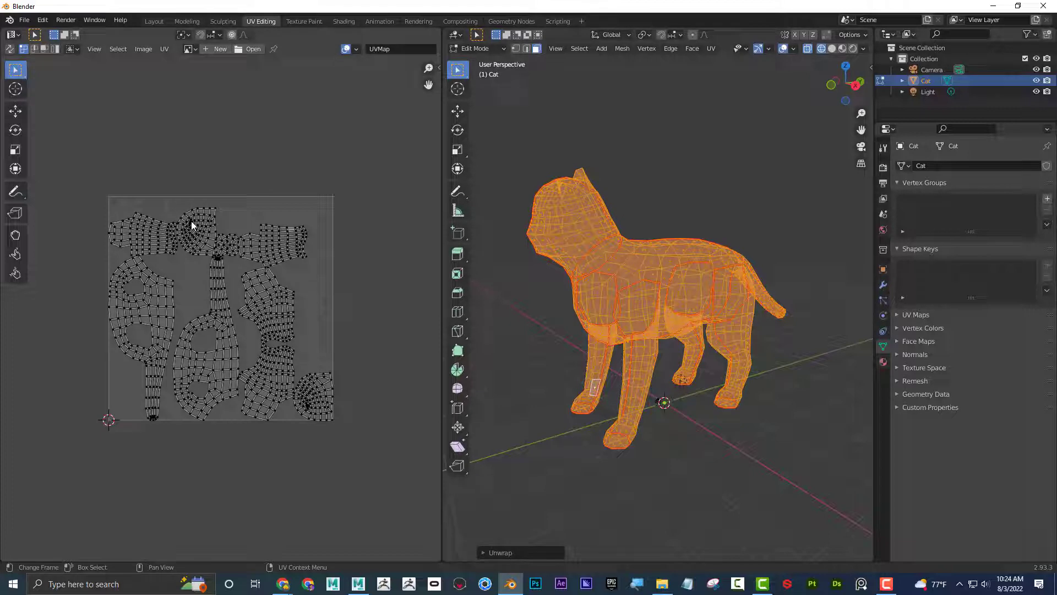
pyautogui.click(544, 304)
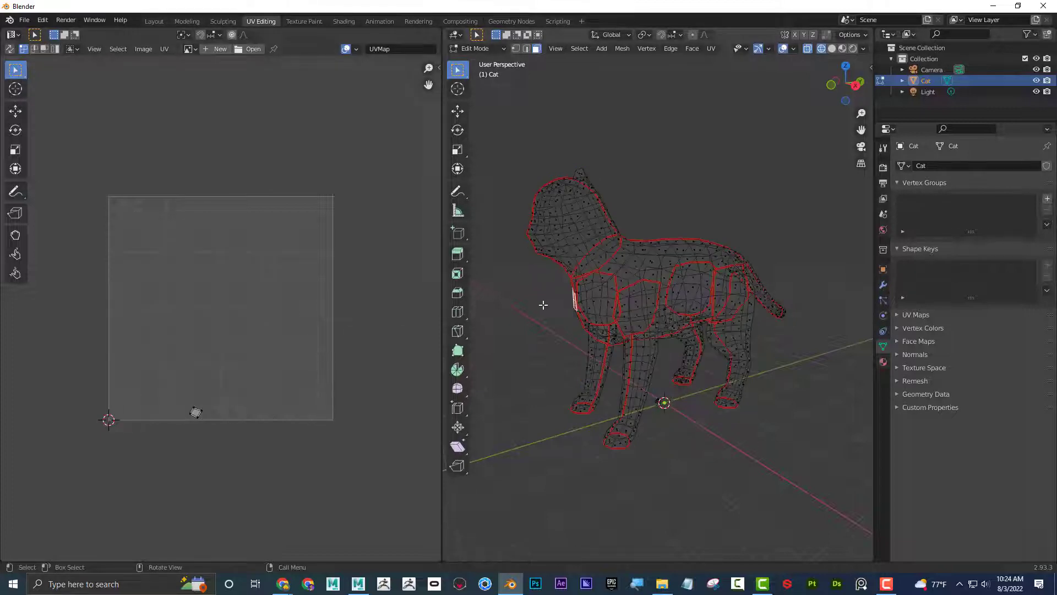
pyautogui.moveTo(574, 319); pyautogui.dragTo(582, 315, button='middle')
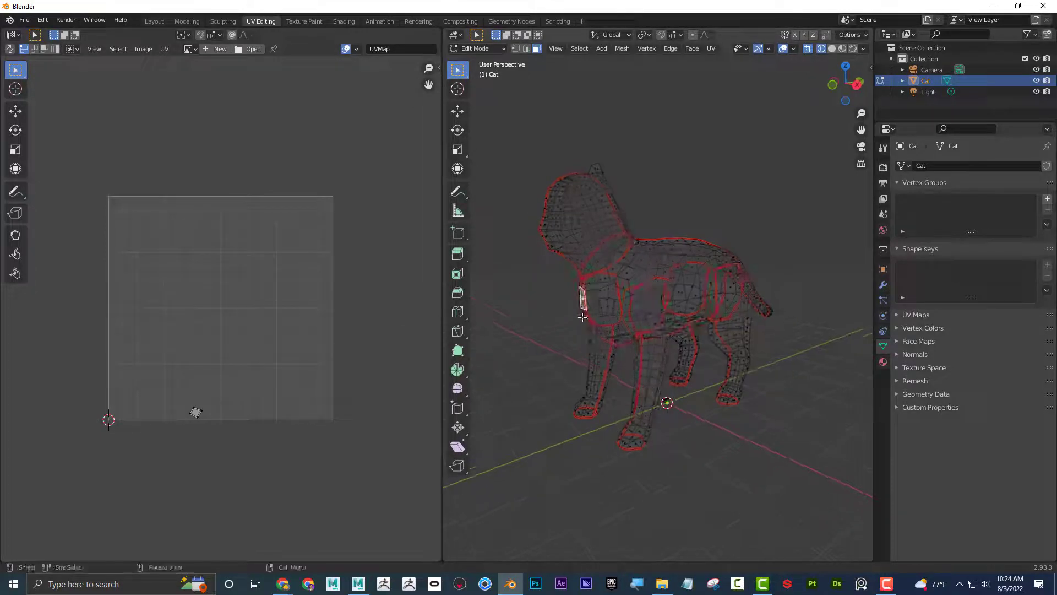
# - Reselect the whole cat in wireframe to show its UV islands, then return to Solid shading
pyautogui.click(833, 50)
pyautogui.click(820, 49)
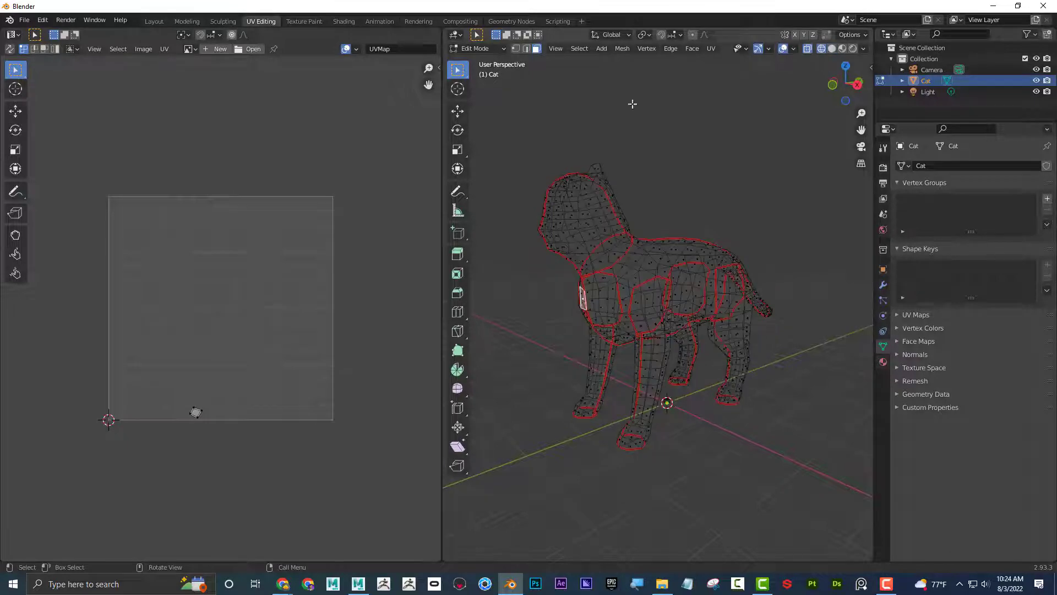
pyautogui.moveTo(522, 137); pyautogui.dragTo(838, 527)
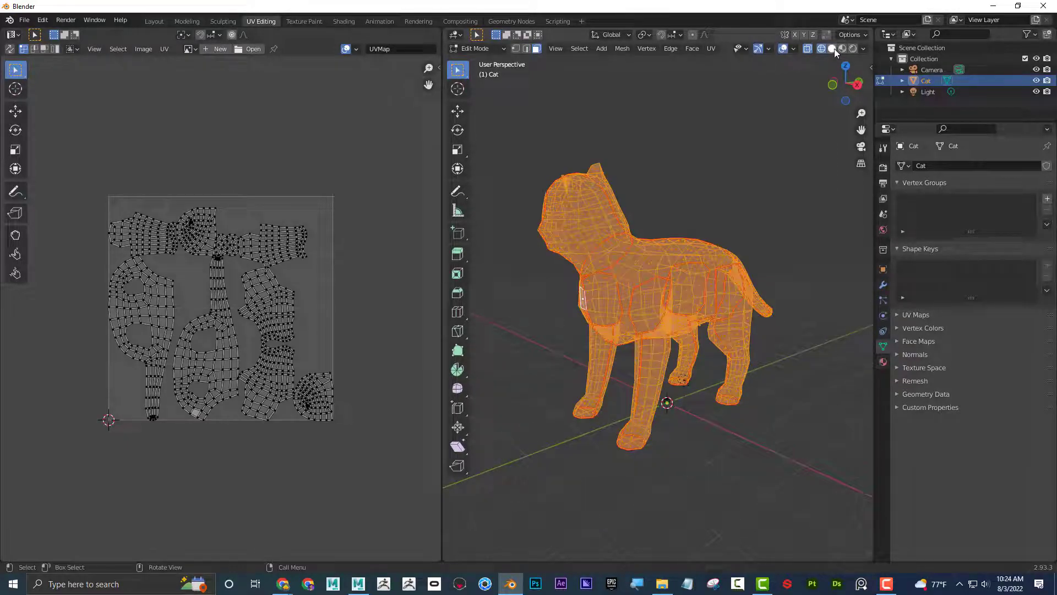
pyautogui.click(832, 49)
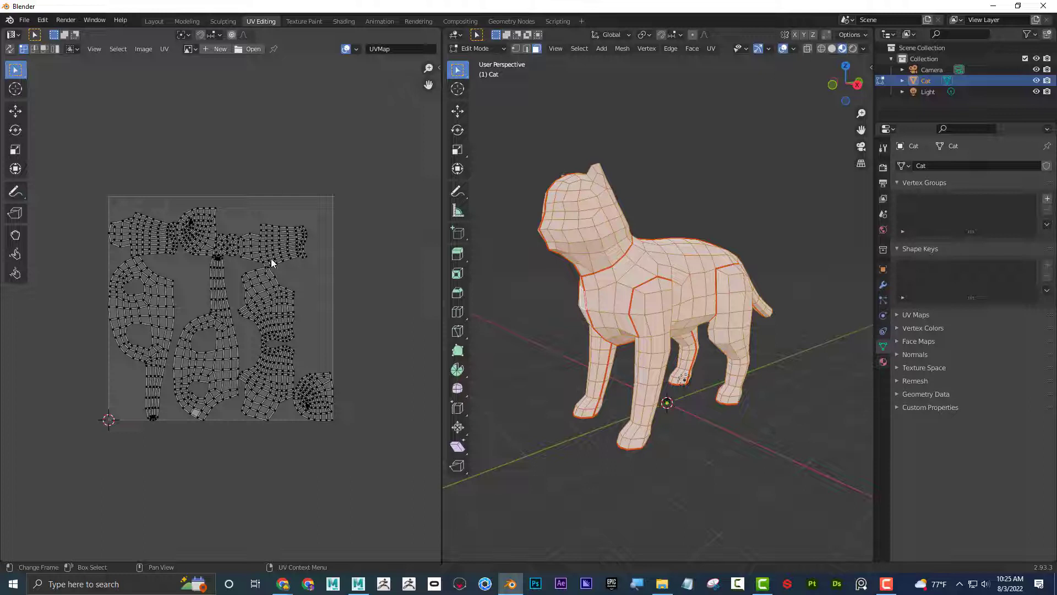
# - Switch to Island select mode and move a UV island to a new position
pyautogui.click(54, 49)
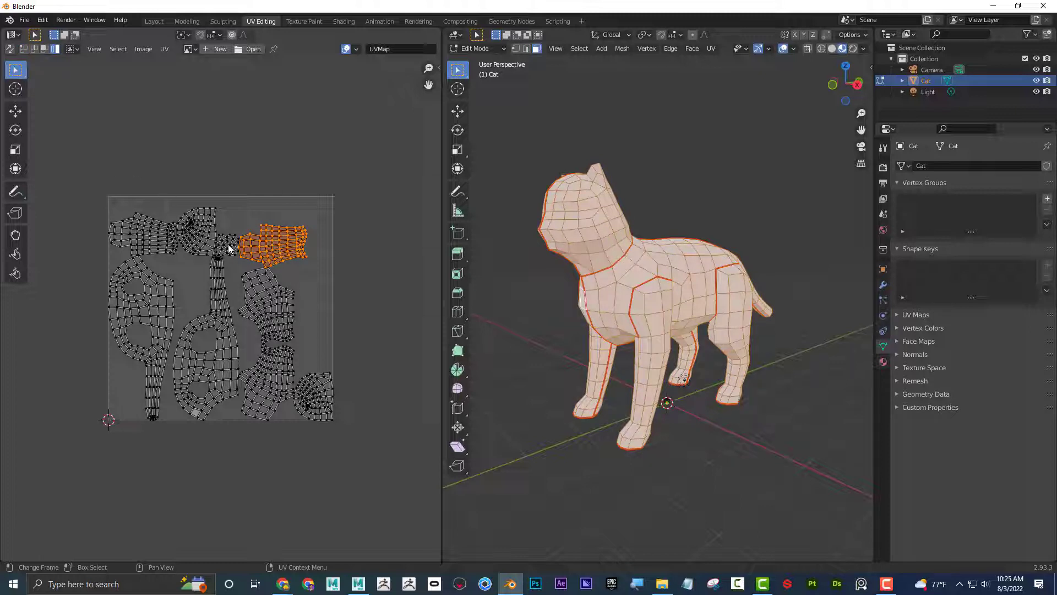
pyautogui.press('g')
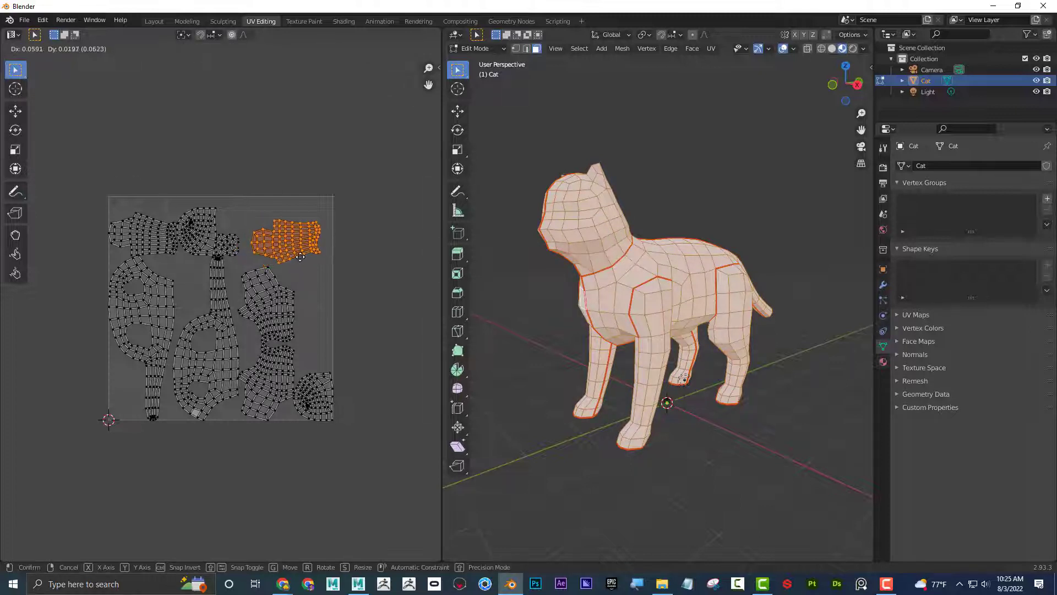
pyautogui.click(300, 261)
# - Select and then deselect the head UV island, and open the UV editor sidebar
pyautogui.click(213, 238)
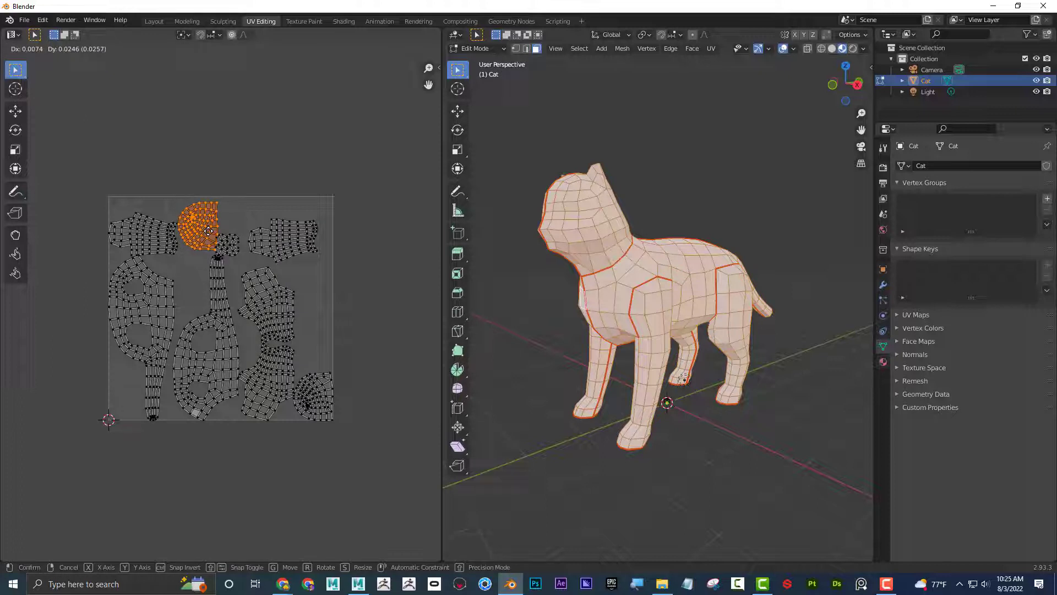
pyautogui.click(277, 170)
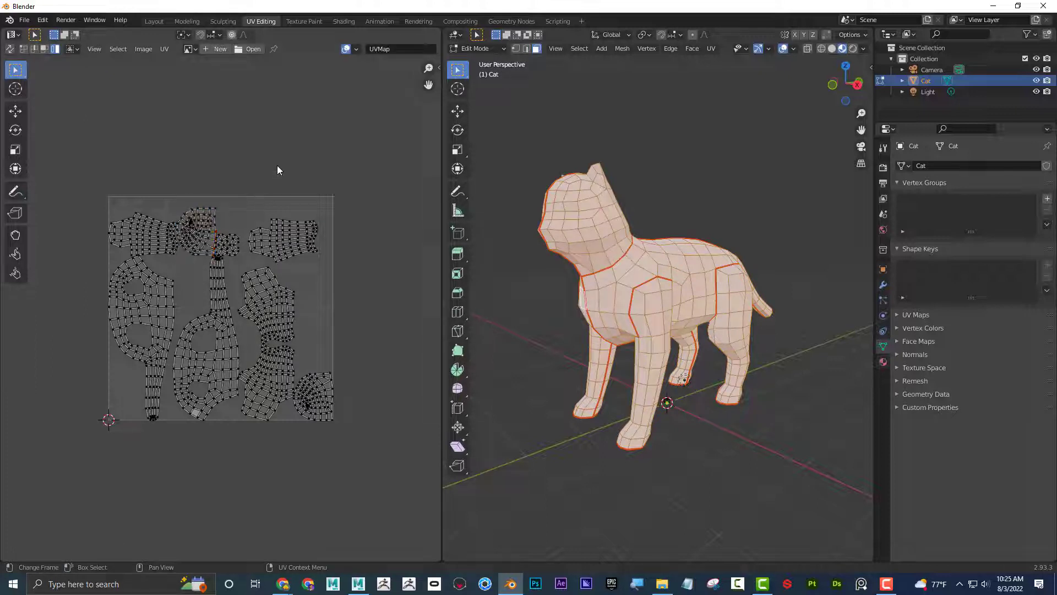
pyautogui.click(438, 66)
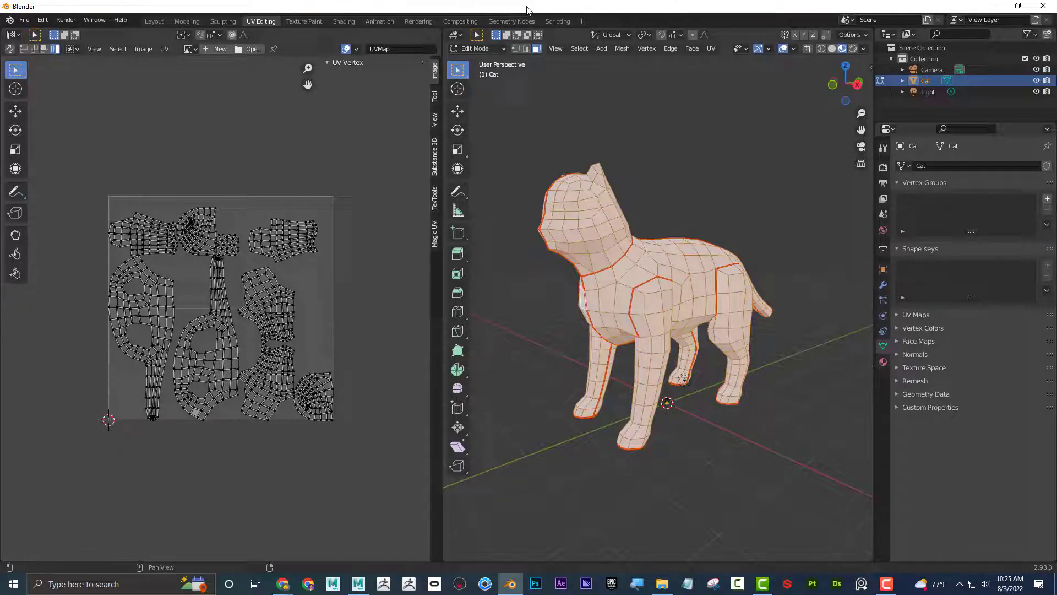
# - Restore the window to check the TexTools zip on the desktop, then maximize Blender and open the Edit menu
pyautogui.doubleClick(667, 10)
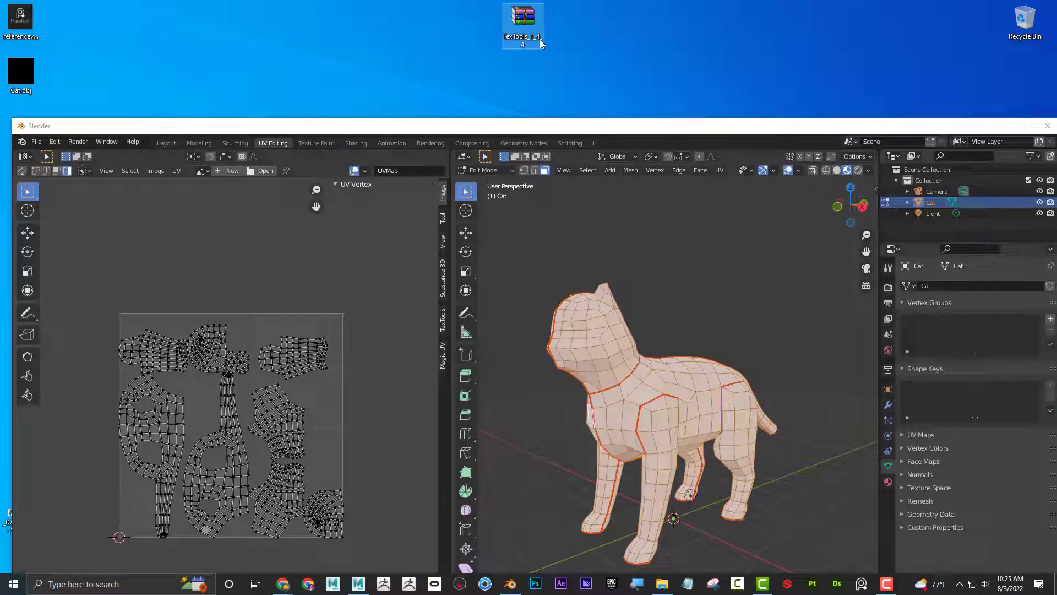
pyautogui.click(529, 43)
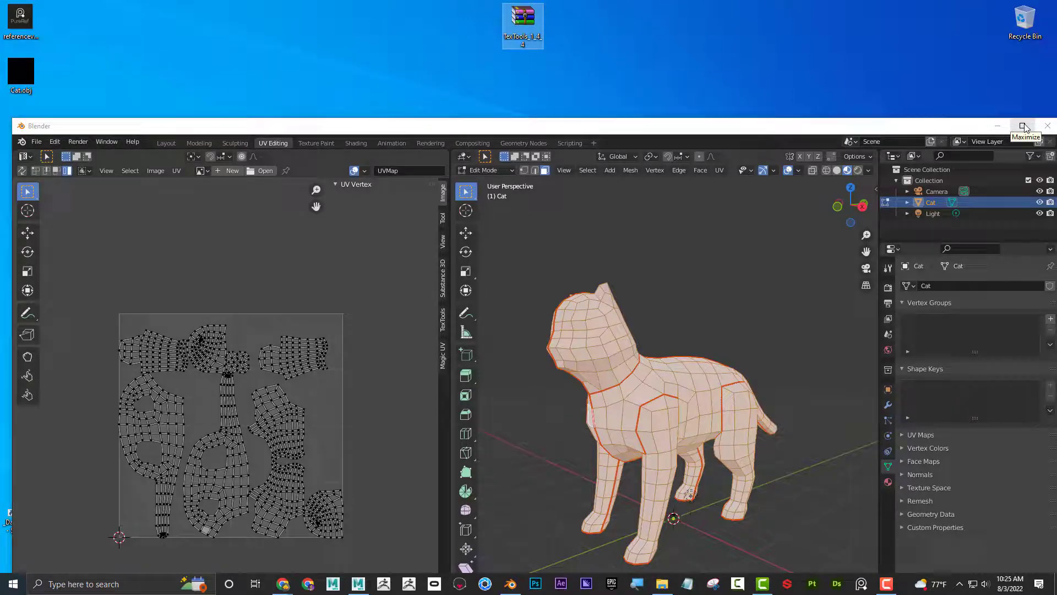
pyautogui.click(1025, 127)
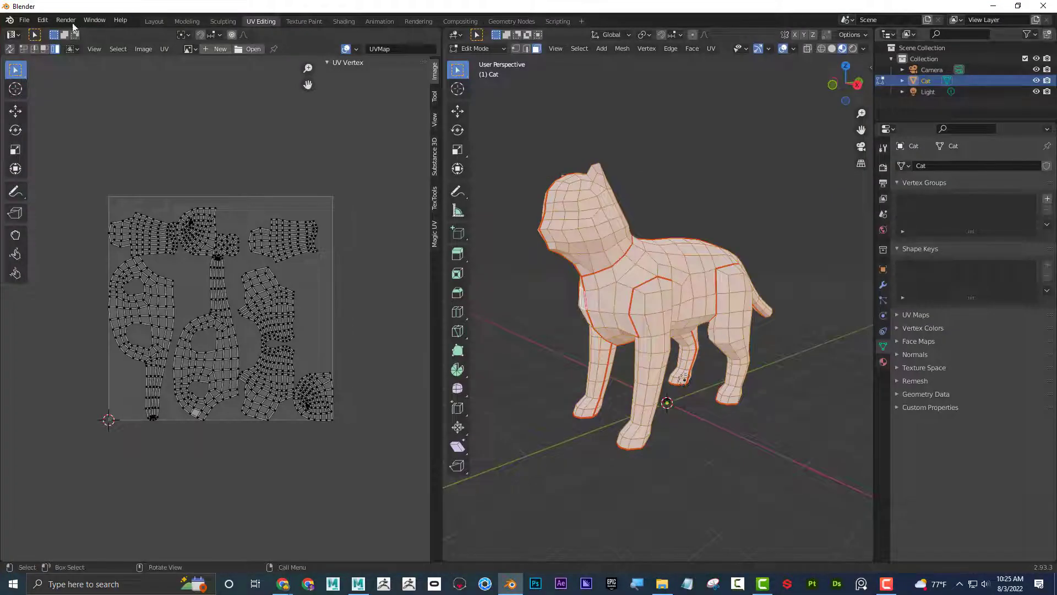
pyautogui.click(25, 22)
# - In Preferences > Add-ons, install the TexTools zip from the Desktop
pyautogui.moveTo(42, 21)
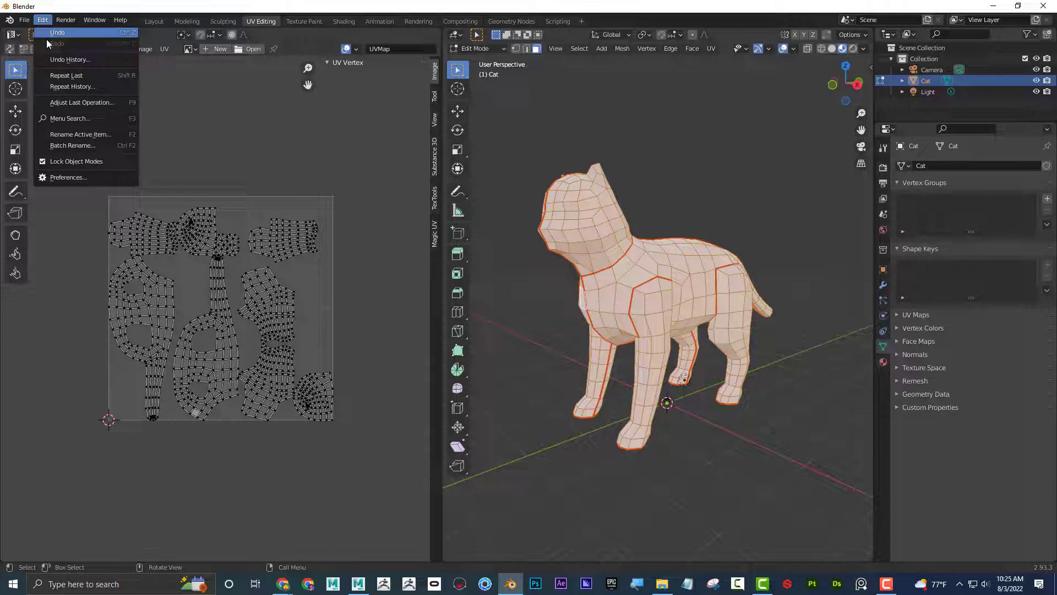
pyautogui.click(68, 176)
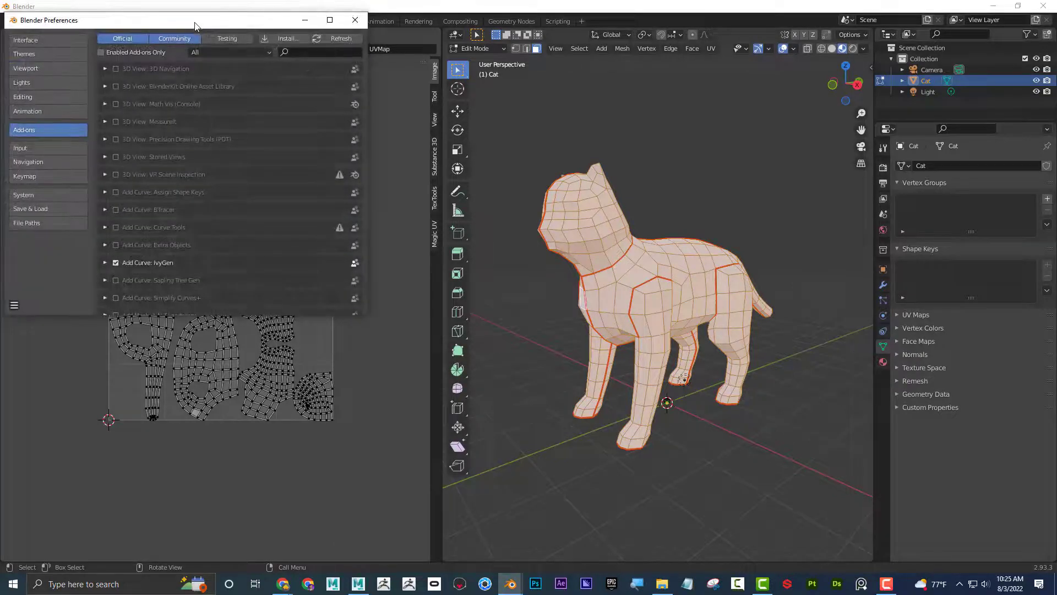
pyautogui.moveTo(295, 45); pyautogui.dragTo(298, 45)
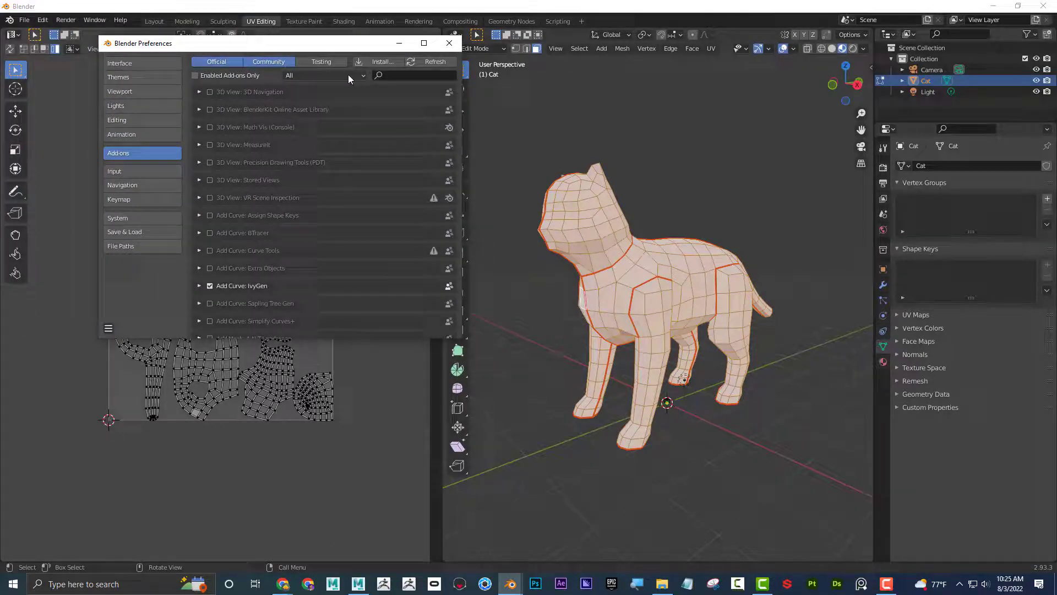
pyautogui.click(380, 62)
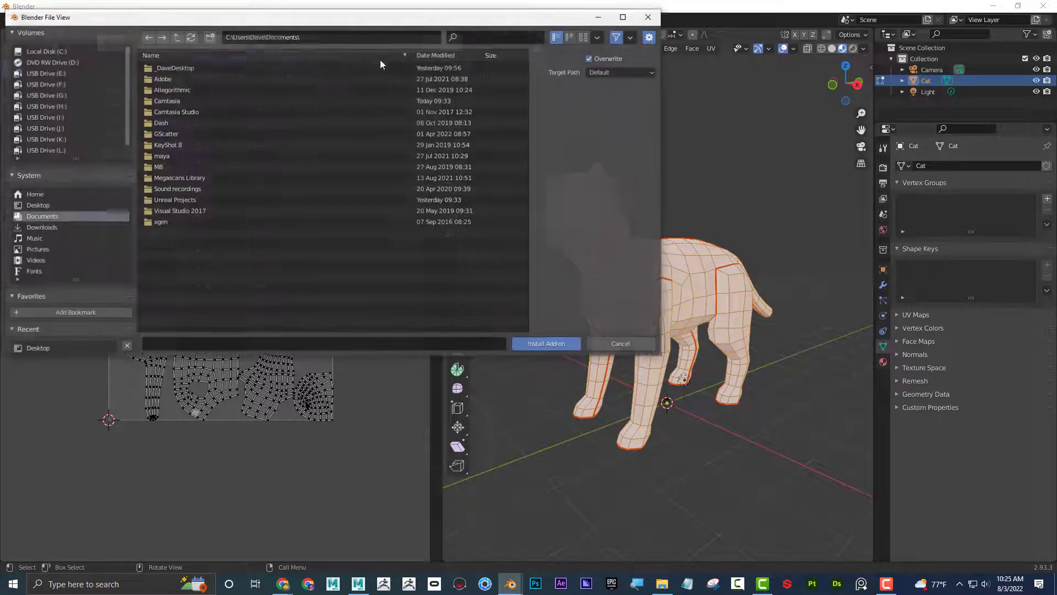
pyautogui.click(51, 204)
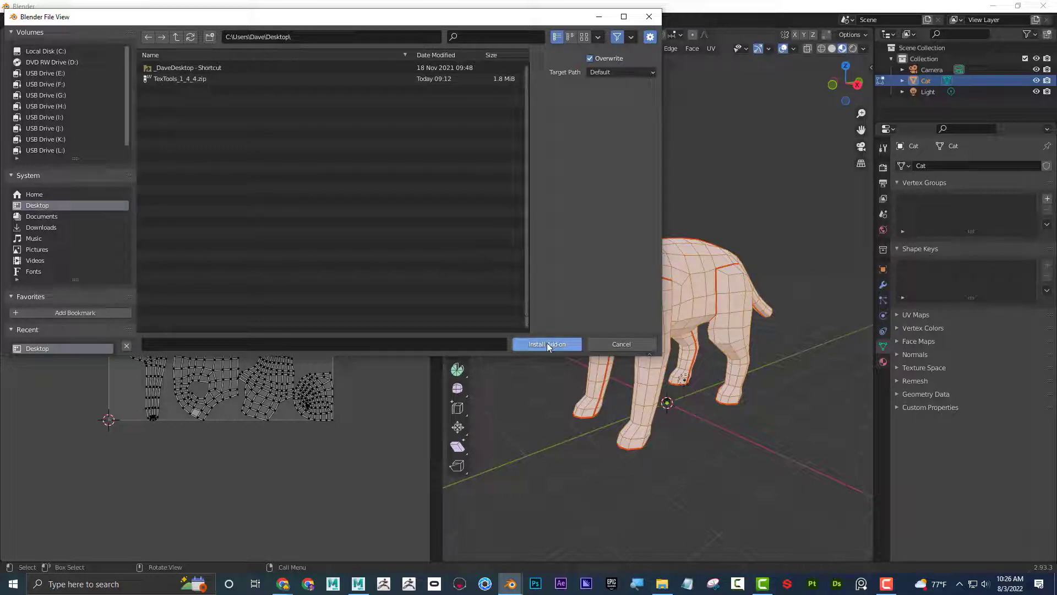
pyautogui.click(606, 344)
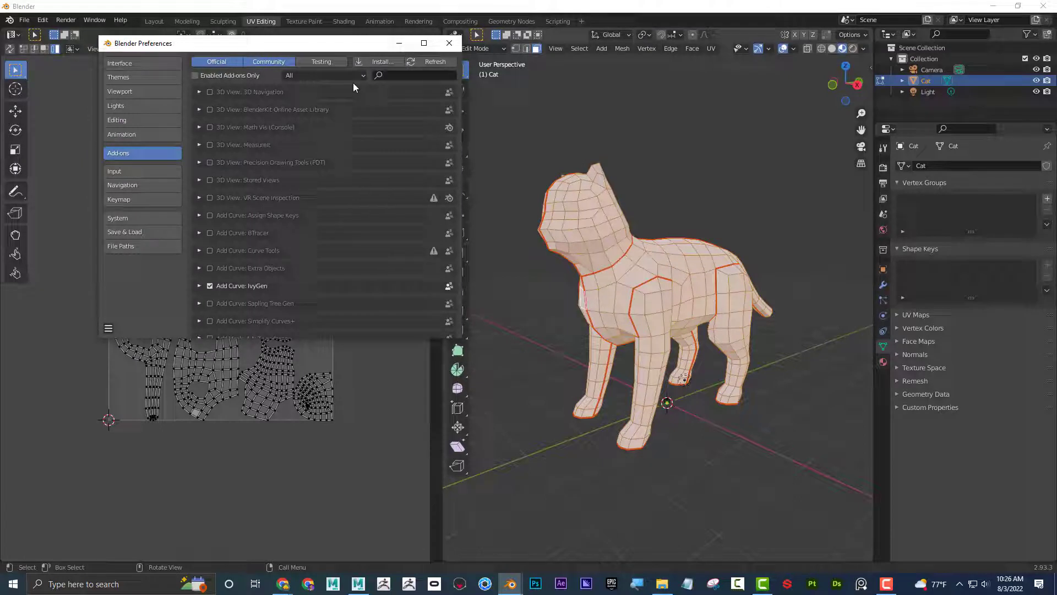
# - Filter the add-ons by 'tex', check the UV: TexTools entry, and close Preferences
pyautogui.click(401, 75)
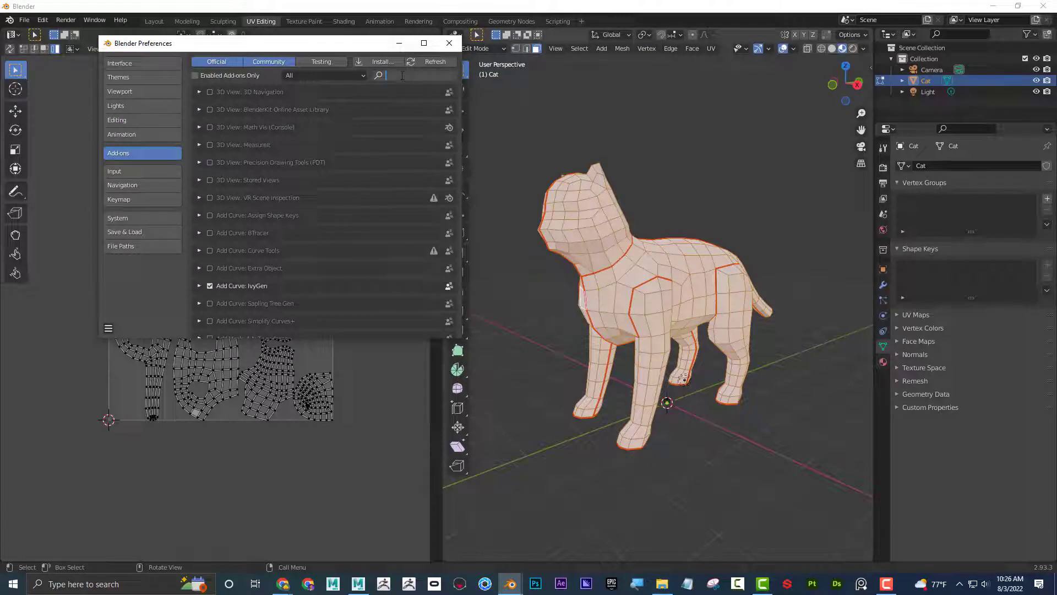
pyautogui.write('tex')
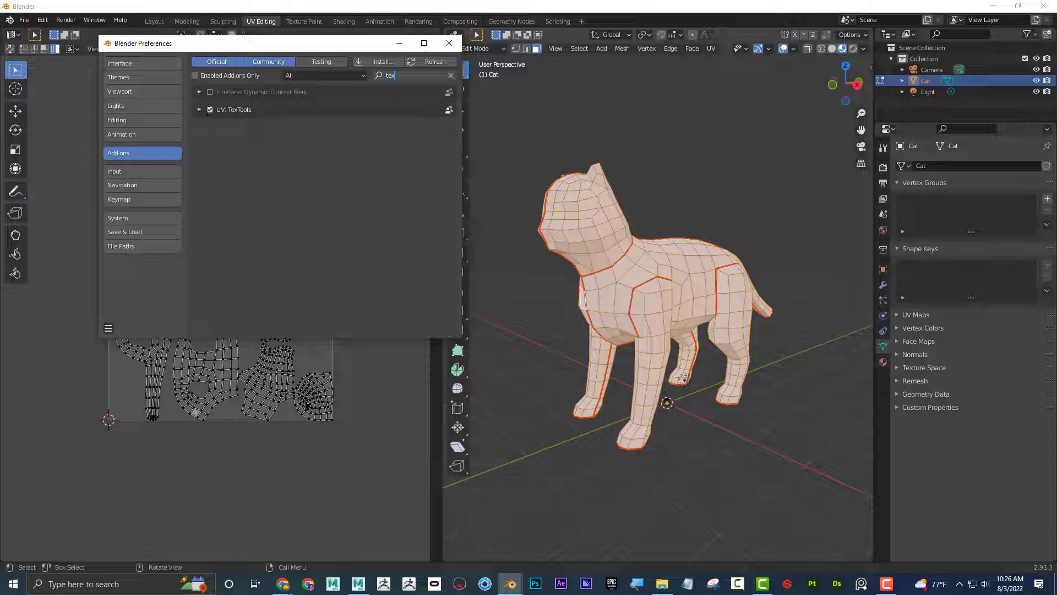
pyautogui.click(197, 108)
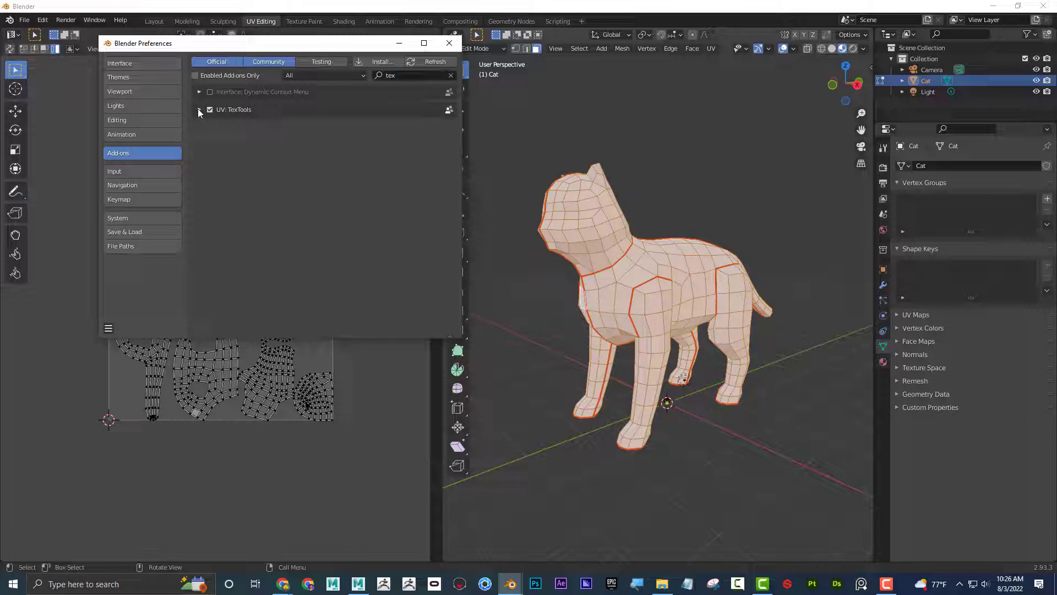
pyautogui.click(198, 108)
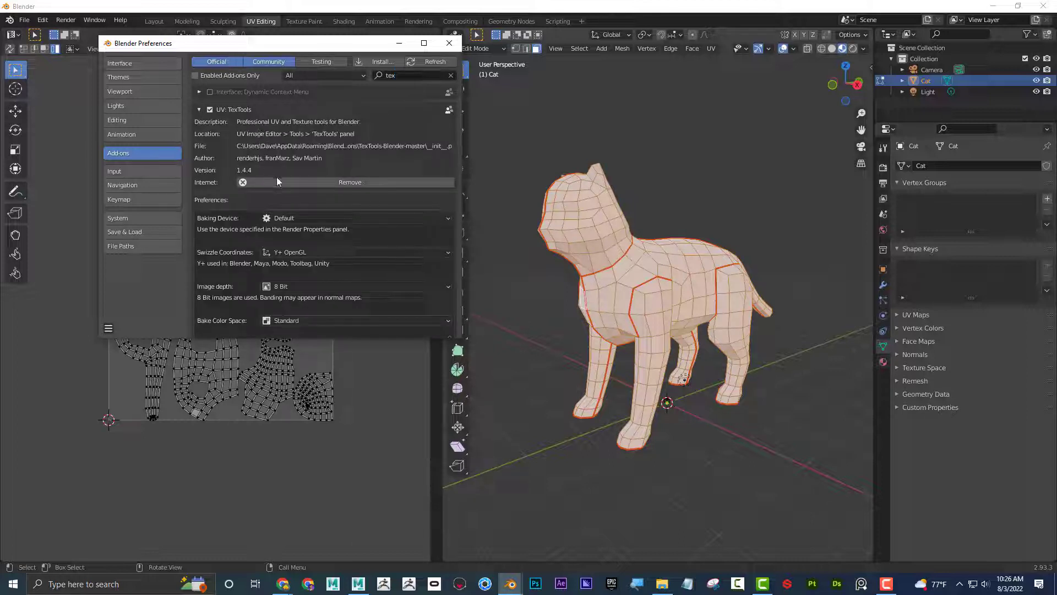
pyautogui.click(199, 110)
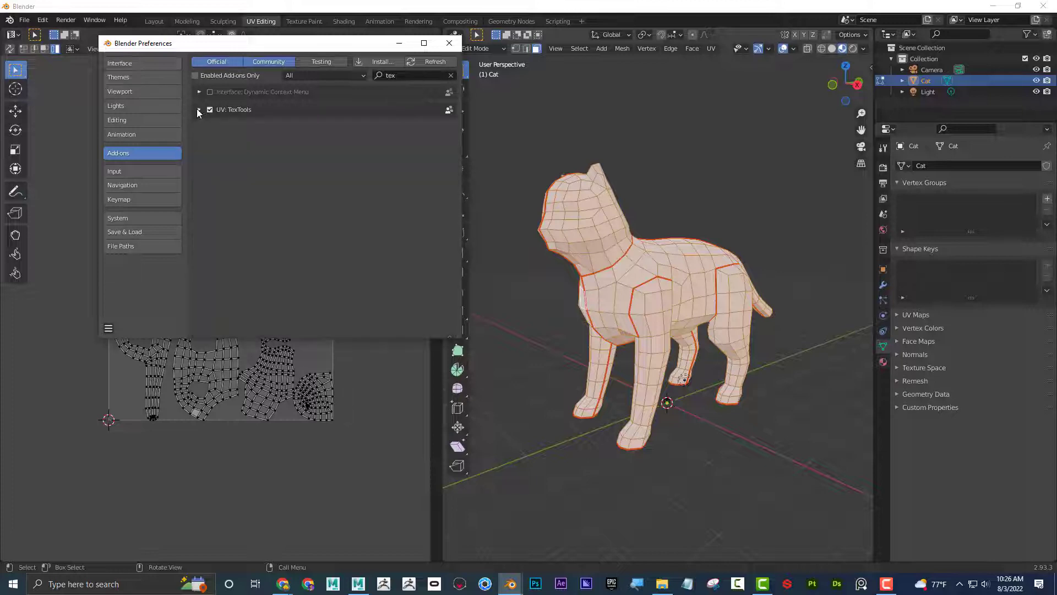
pyautogui.click(449, 43)
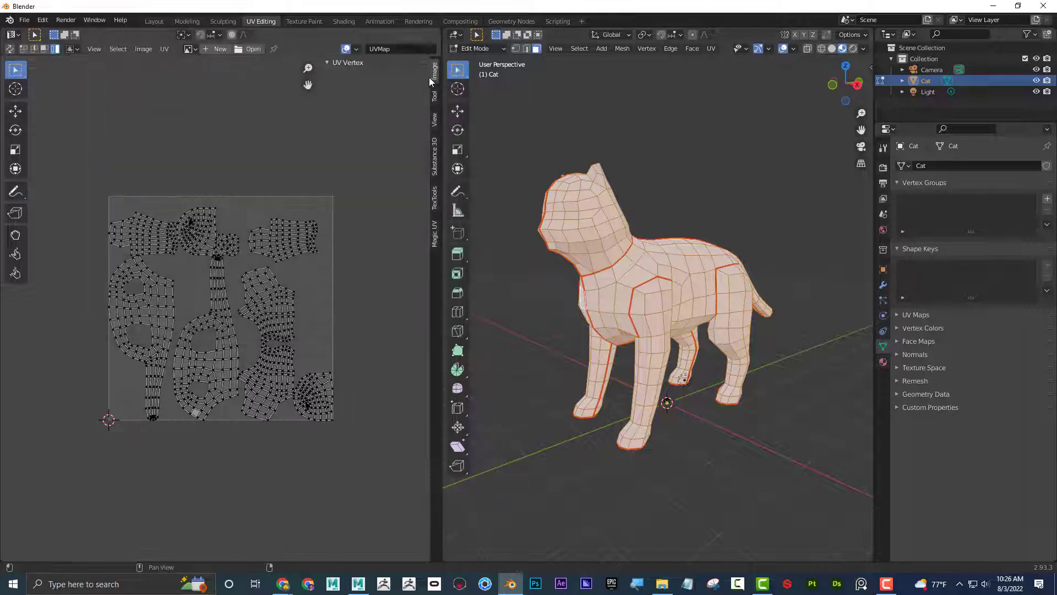
# - Show the TexTools tab in the UV sidebar and expand its UV Layout tools
pyautogui.click(435, 196)
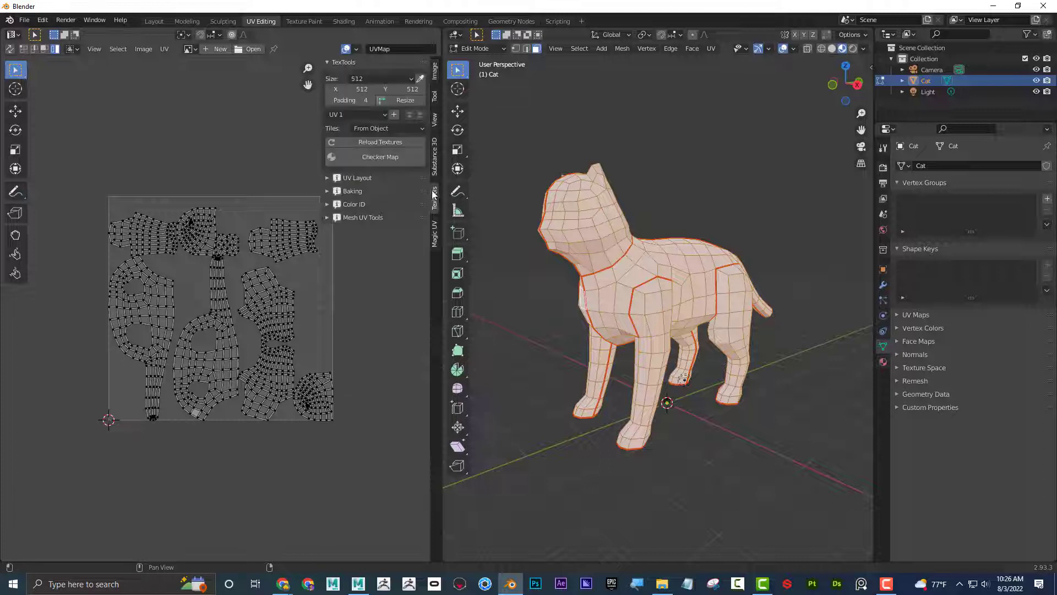
pyautogui.click(327, 178)
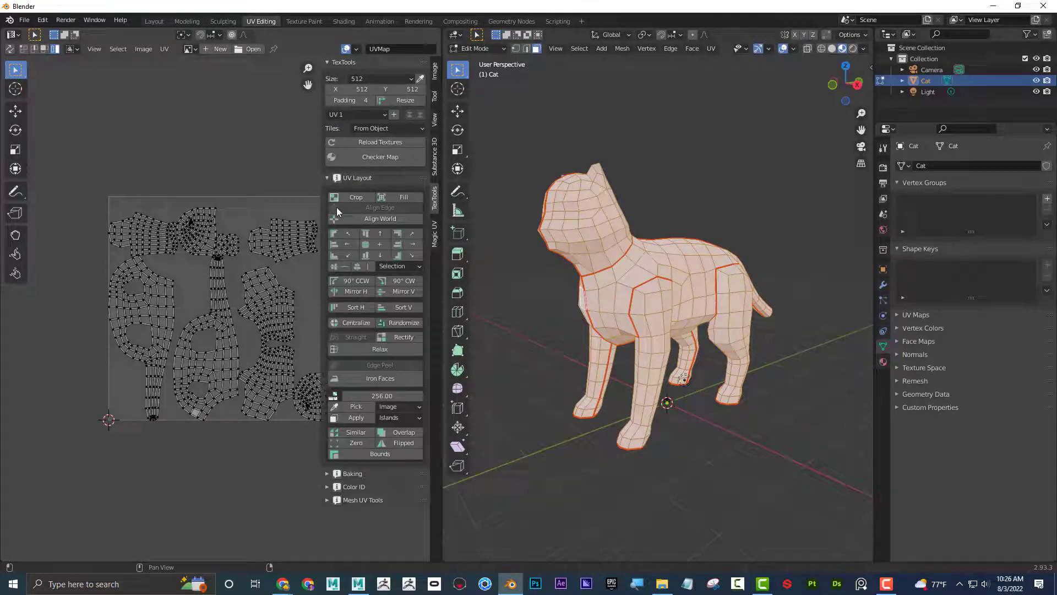